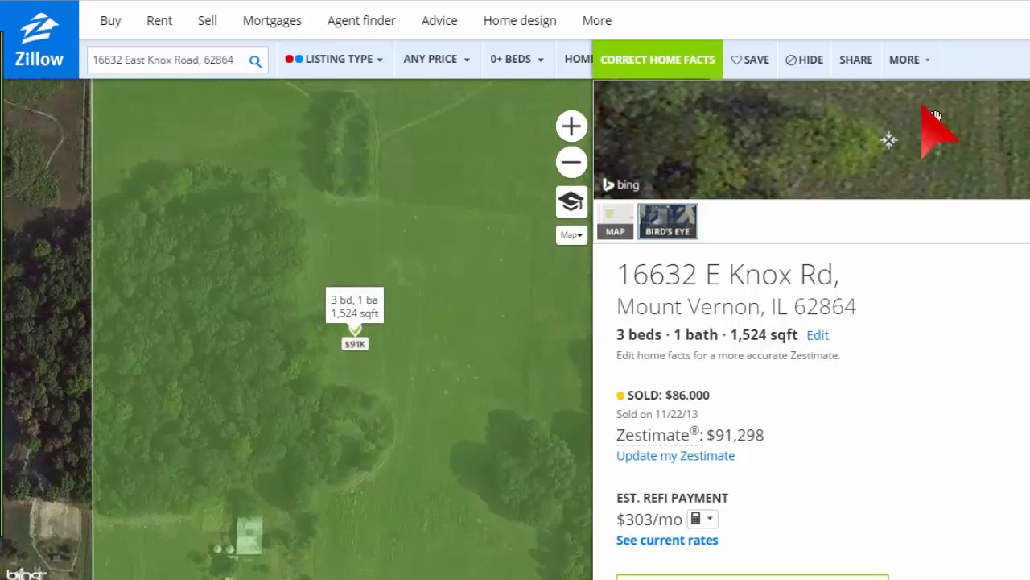
pyautogui.click(905, 64)
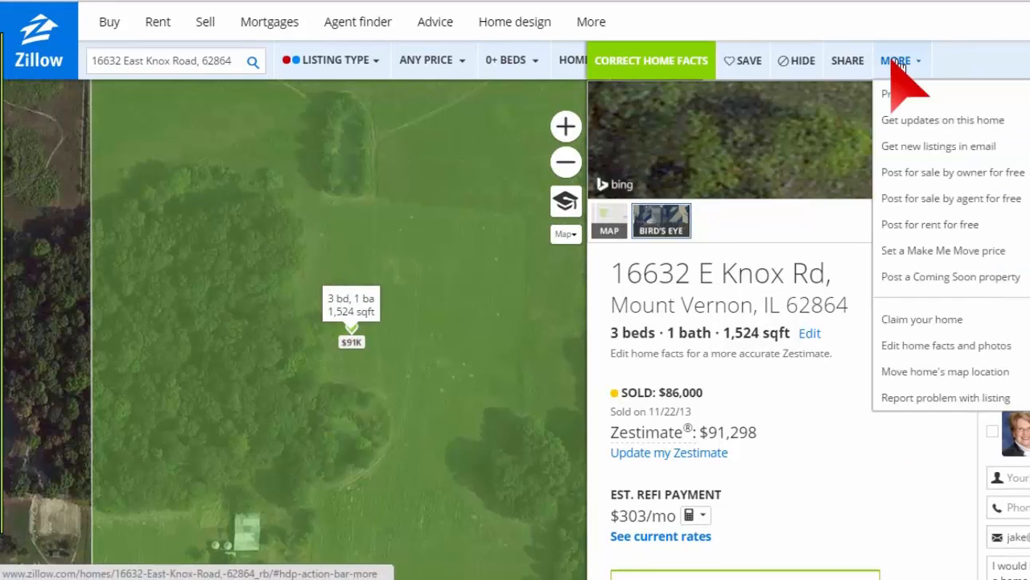
pyautogui.click(965, 175)
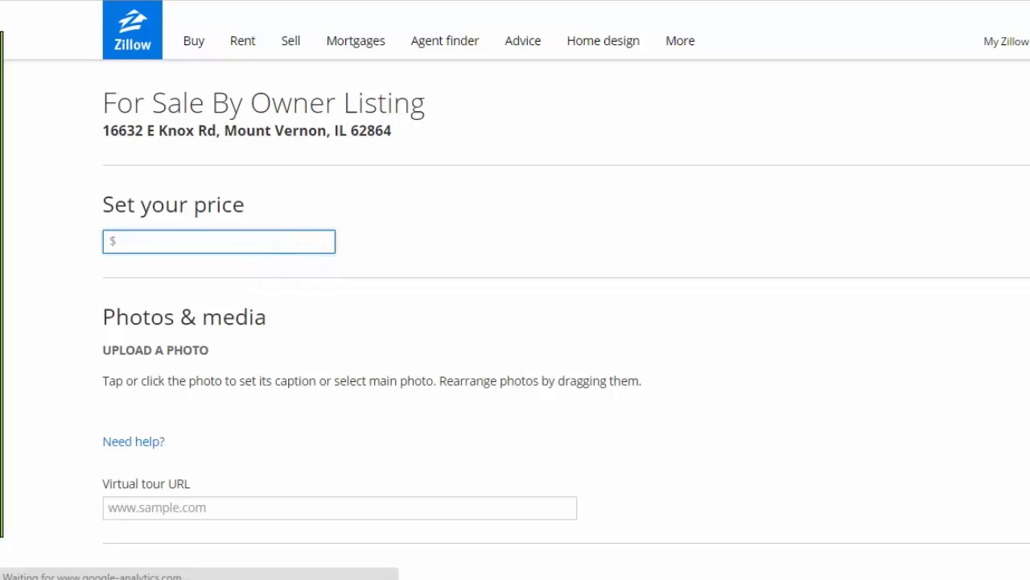
pyautogui.scroll(-4, 515, 322)
pyautogui.scroll(4, 515, 322)
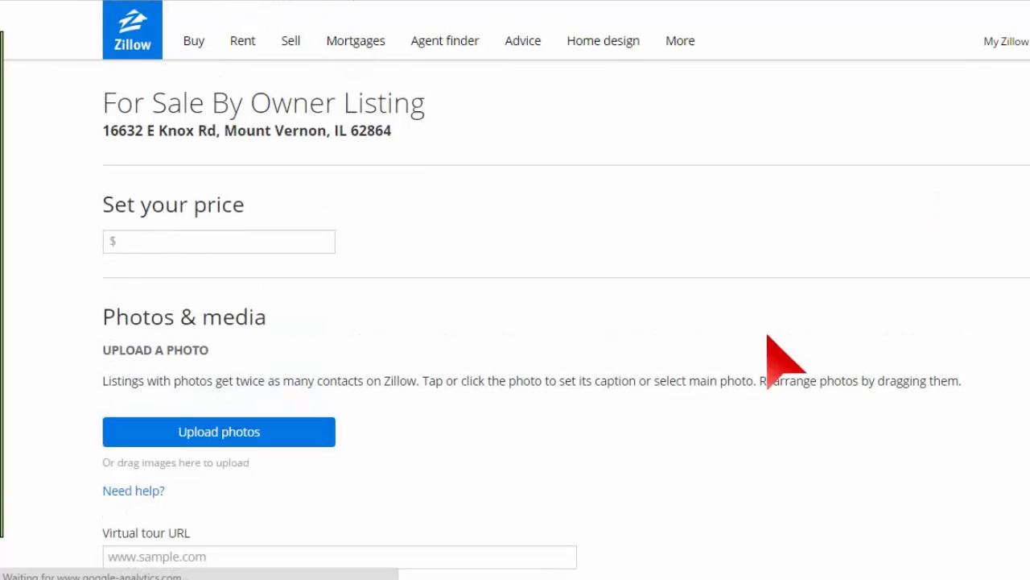
pyautogui.scroll(-10, 782, 356)
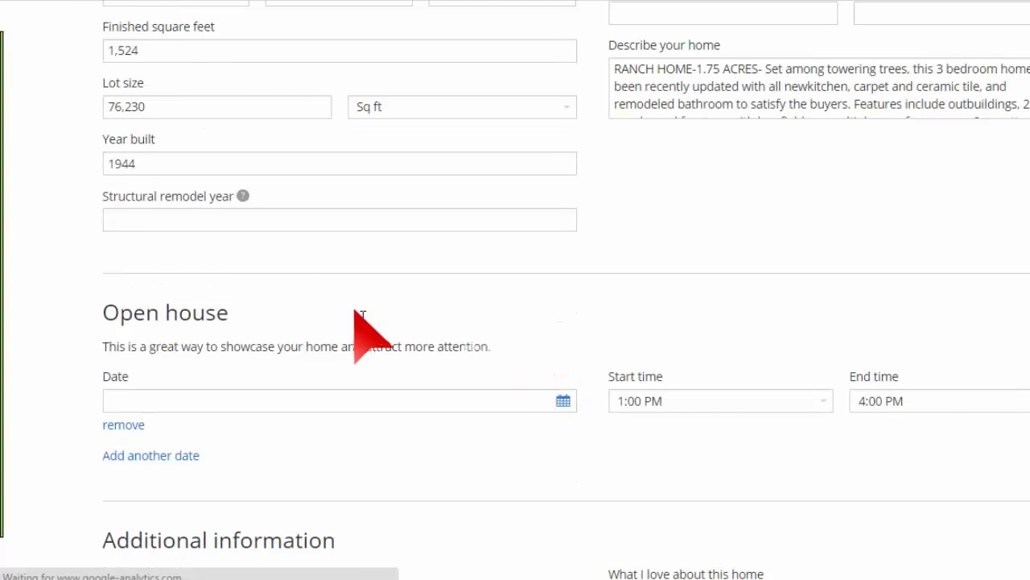
pyautogui.scroll(-3, 379, 322)
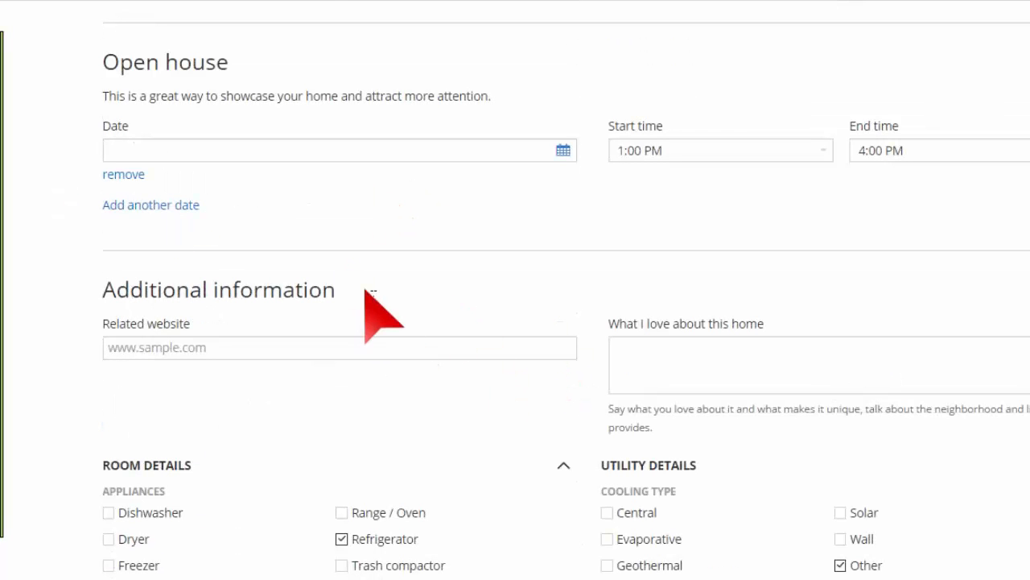
pyautogui.scroll(-3, 358, 242)
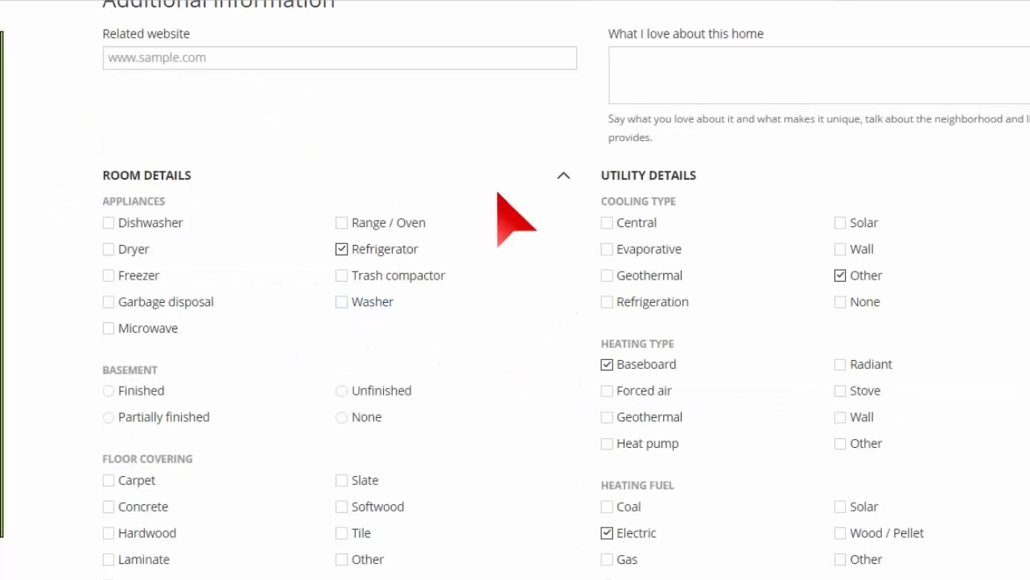
pyautogui.scroll(-7, 519, 244)
pyautogui.scroll(-10, 519, 244)
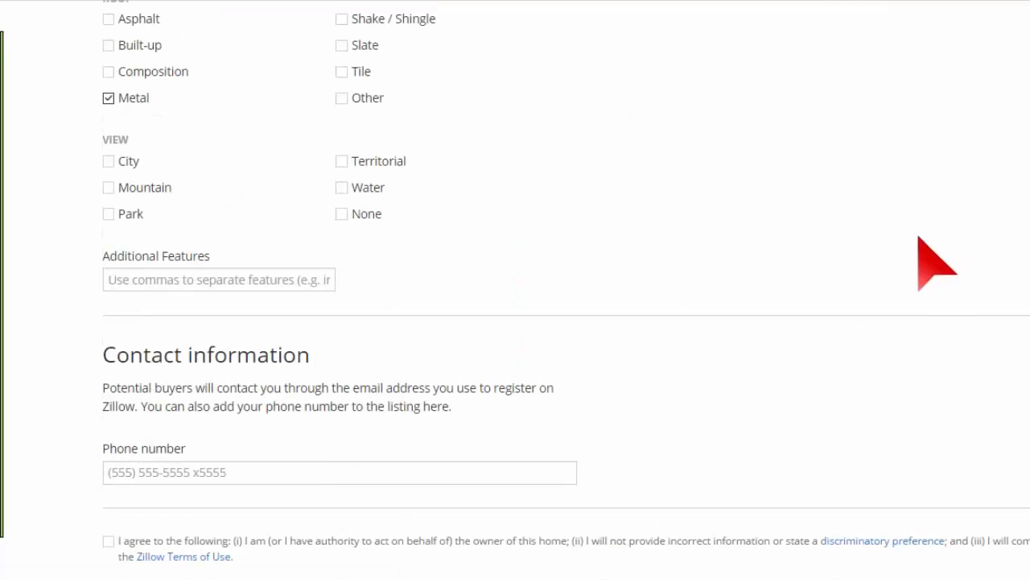
pyautogui.scroll(20, 902, 274)
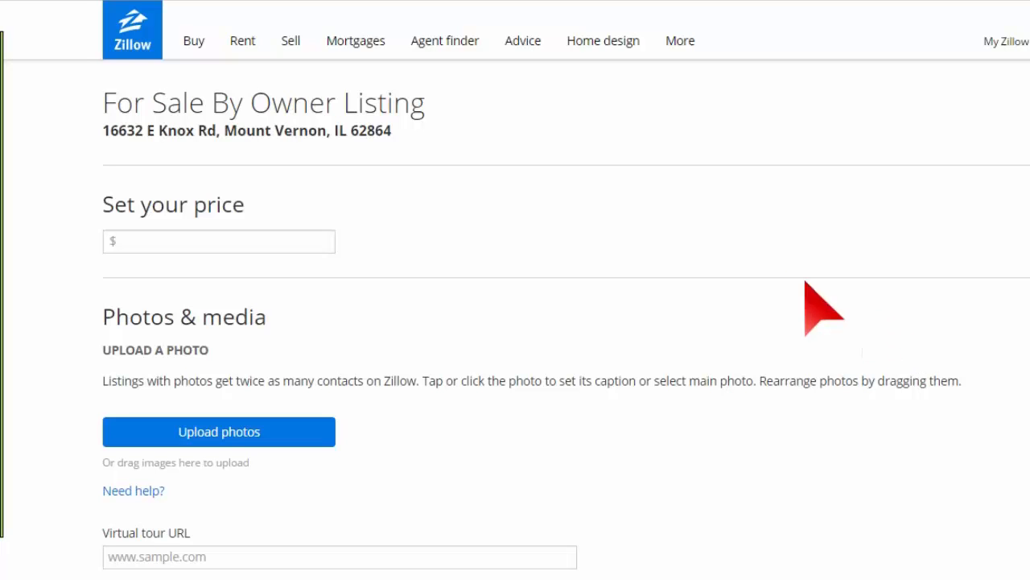
# Step: Set the price to $118,119 and upload Bathroom.JPG through Yard.JPG from the Pics folder
pyautogui.click(260, 241)
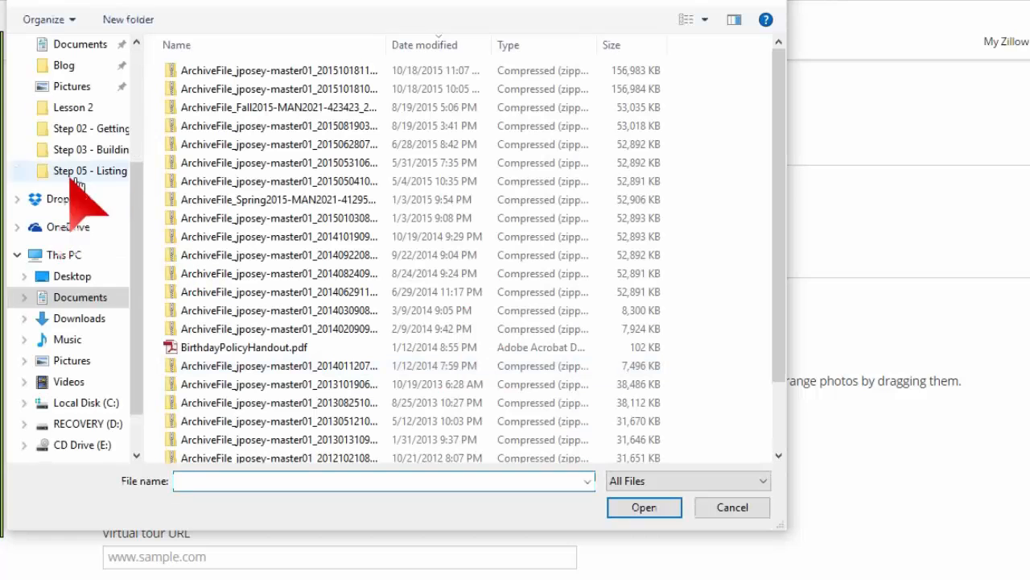
pyautogui.scroll(3, 89, 161)
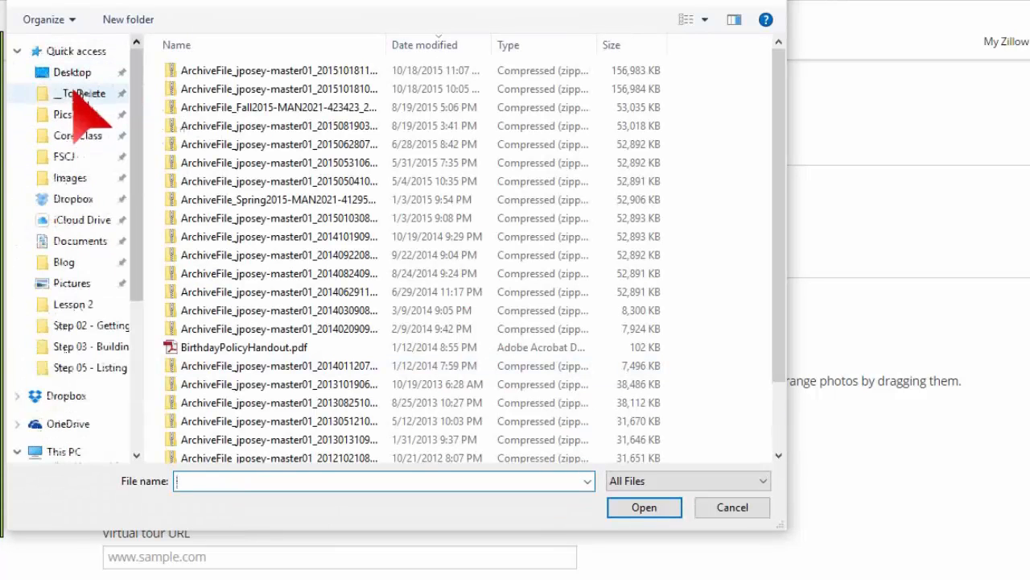
pyautogui.click(65, 115)
pyautogui.click(318, 117)
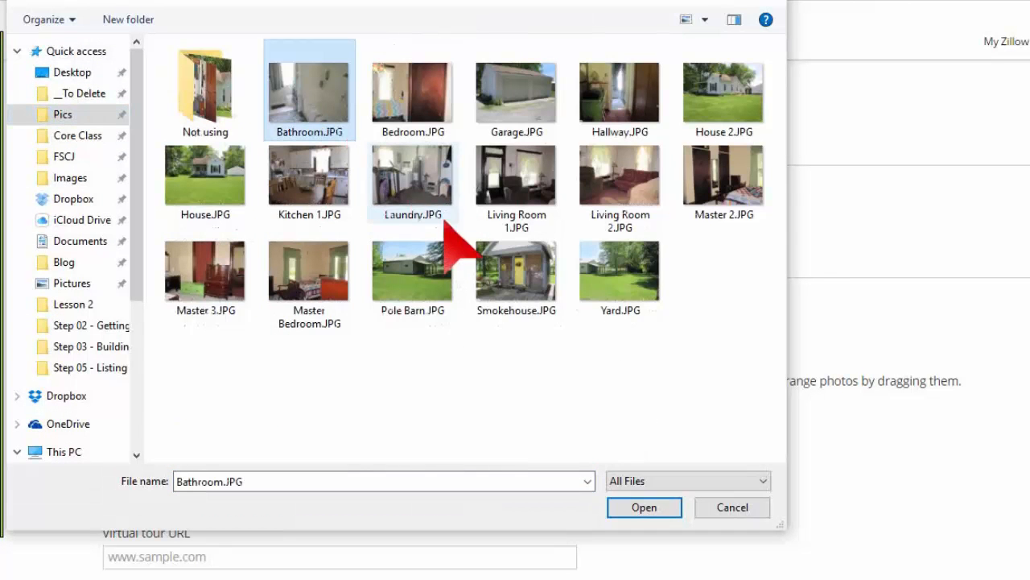
pyautogui.keyDown('shift'); pyautogui.click(627, 290); pyautogui.keyUp('shift')
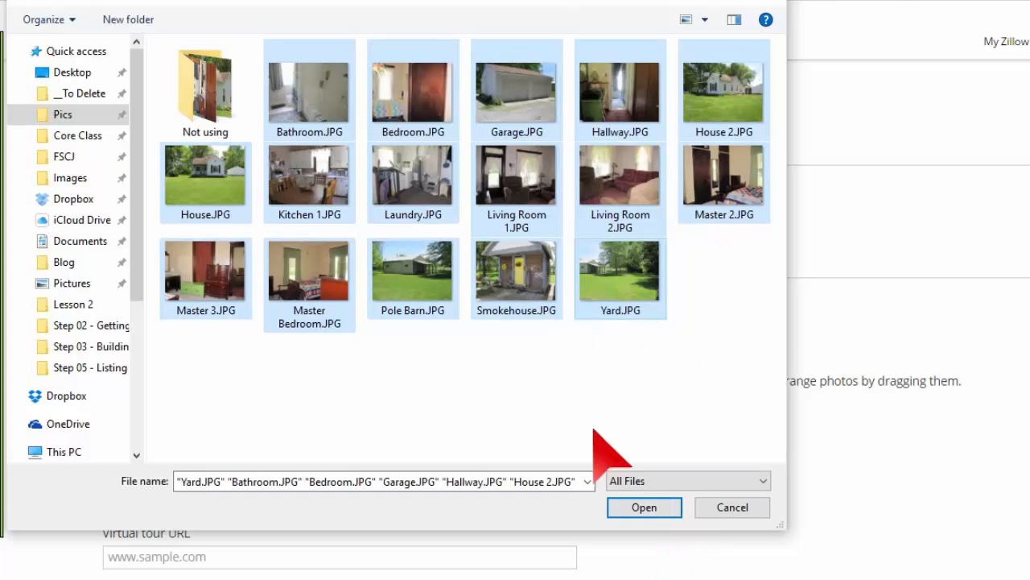
pyautogui.click(648, 514)
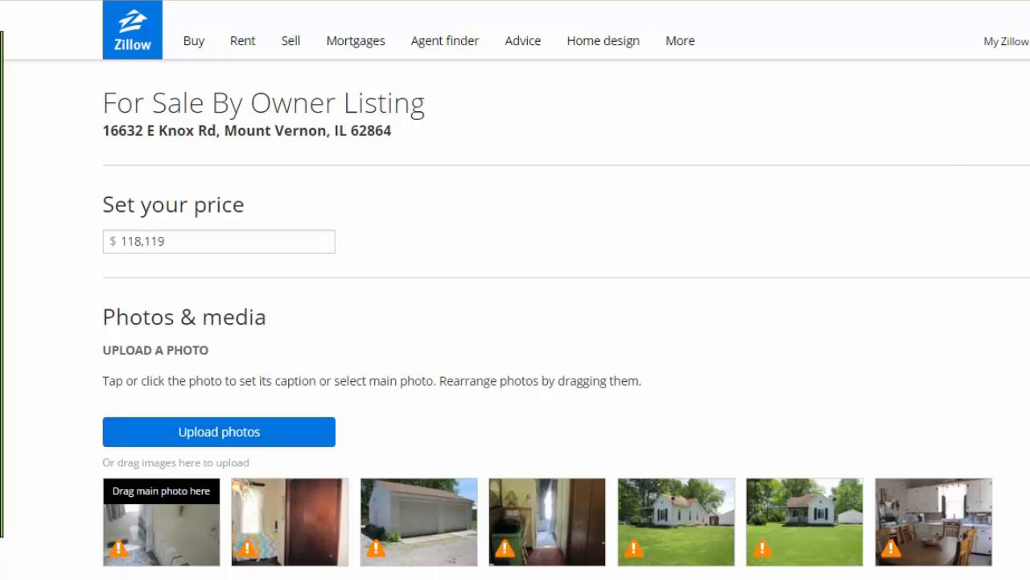
# Step: Drag a front-of-house photo into the main slot and the other house photo into second place
pyautogui.scroll(-4, 712, 392)
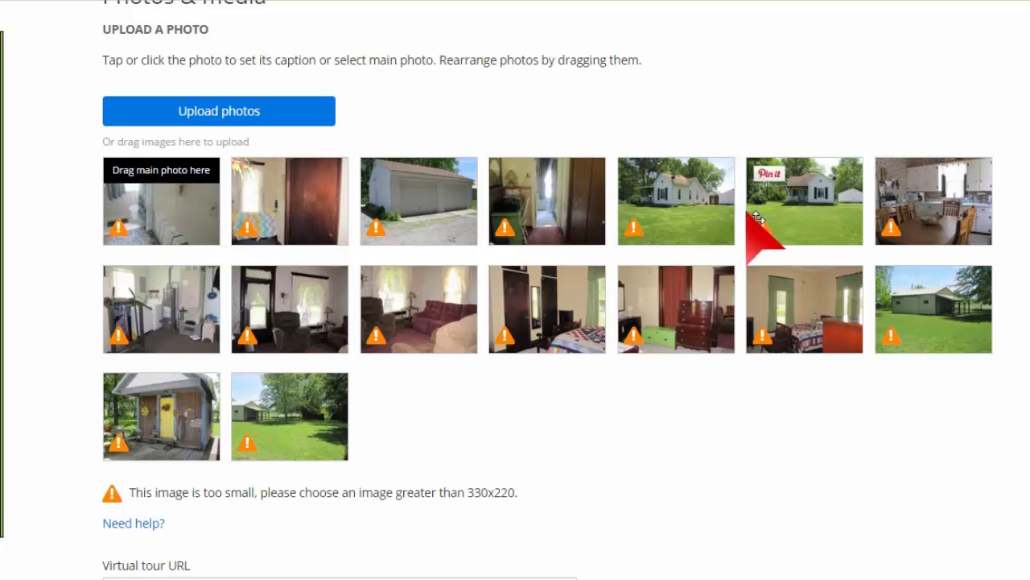
pyautogui.moveTo(759, 219); pyautogui.dragTo(171, 220)
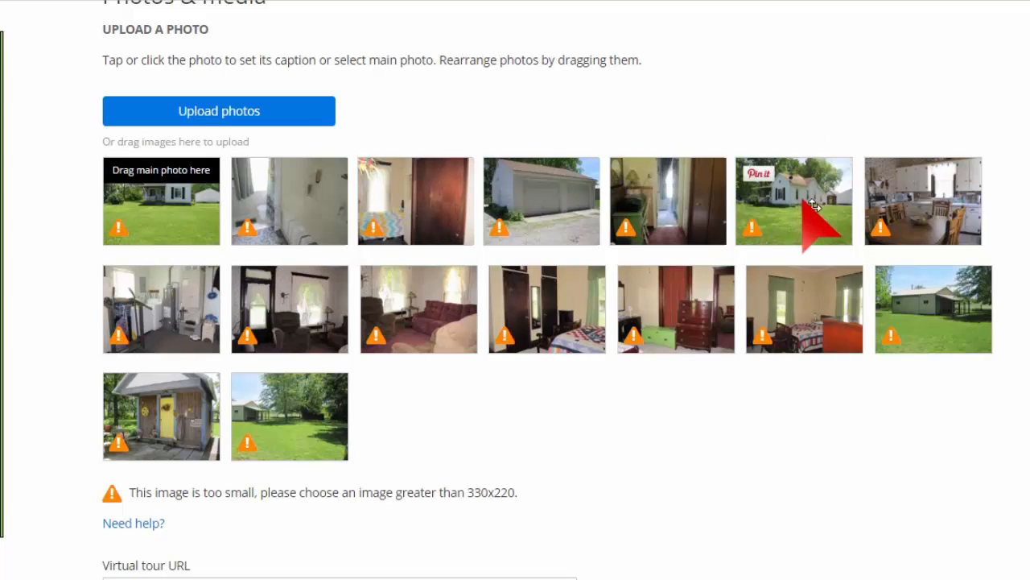
pyautogui.moveTo(808, 205); pyautogui.dragTo(287, 217)
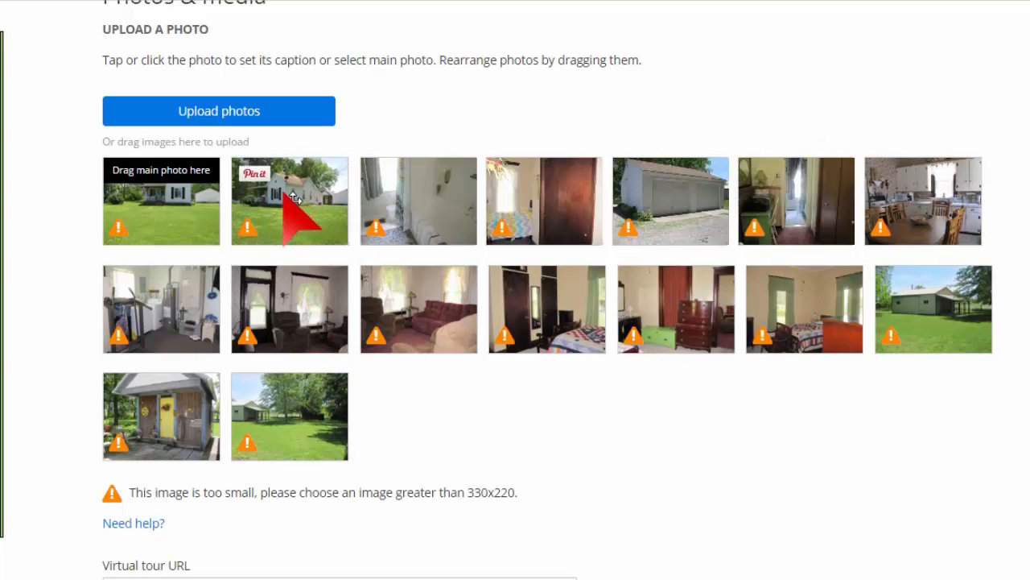
# Step: Move the garage, shed, barn and yard photos up to follow the two front shots
pyautogui.moveTo(690, 214); pyautogui.dragTo(418, 211)
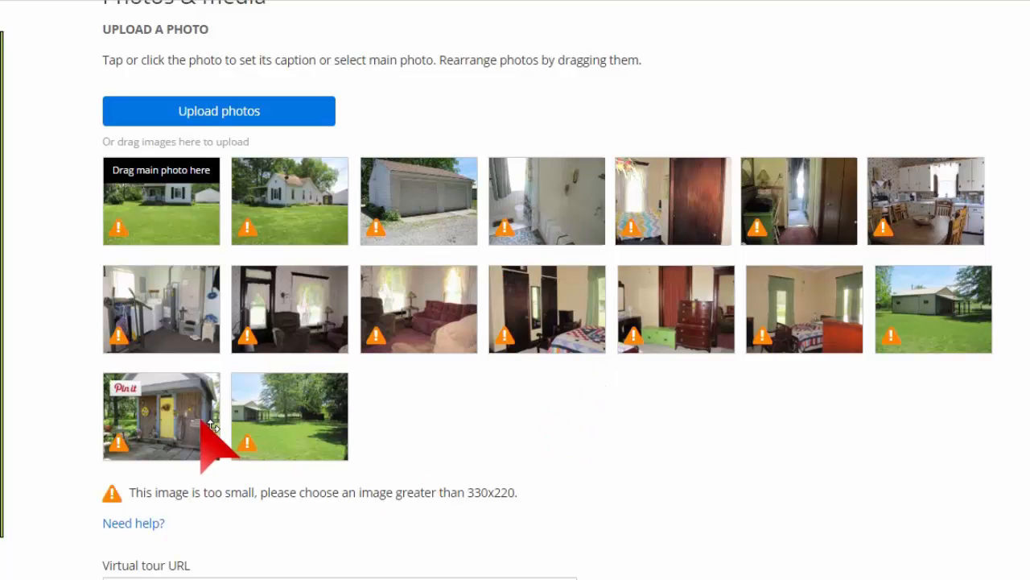
pyautogui.moveTo(198, 425); pyautogui.dragTo(458, 231)
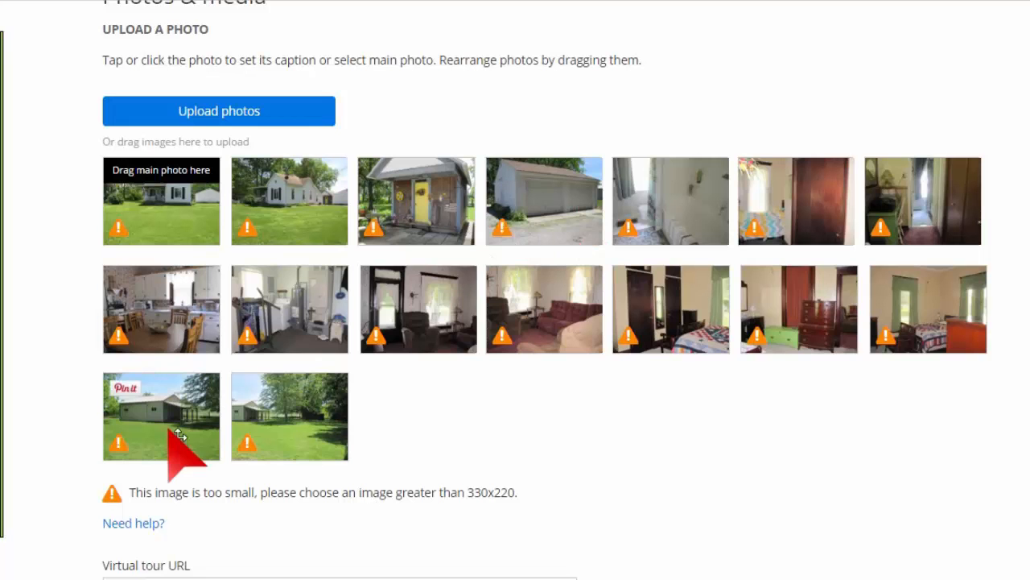
pyautogui.moveTo(180, 434); pyautogui.dragTo(628, 229)
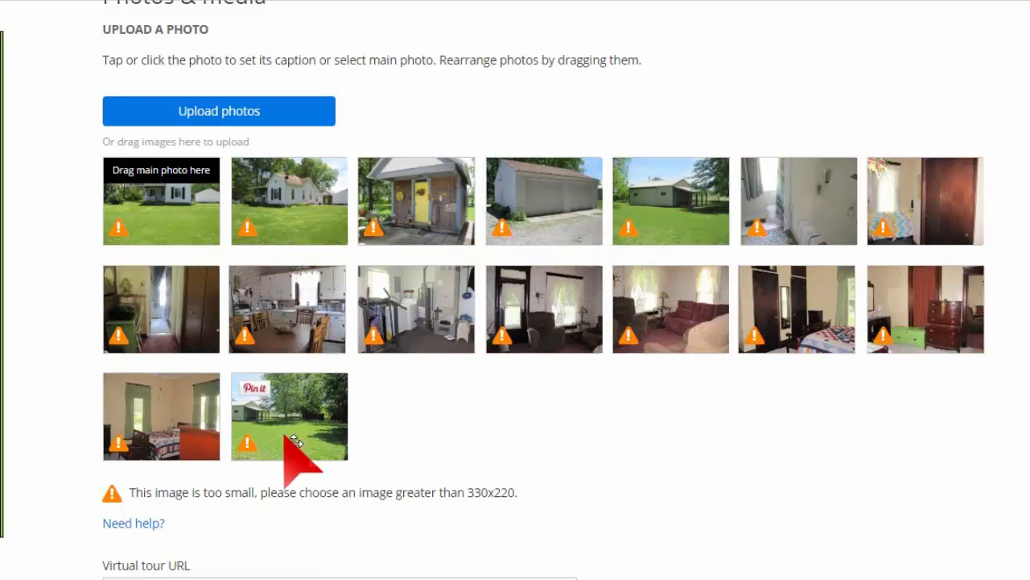
pyautogui.moveTo(299, 439); pyautogui.dragTo(763, 226)
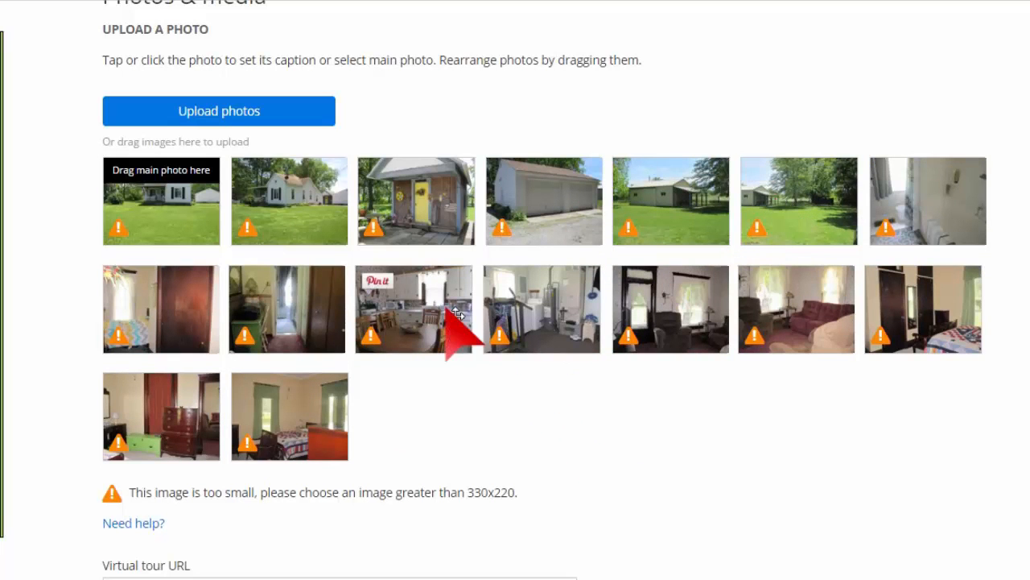
# Step: Order the interiors: kitchen, living rooms, bedrooms, then bathroom, with the laundry-room photo last
pyautogui.moveTo(578, 291); pyautogui.dragTo(953, 207)
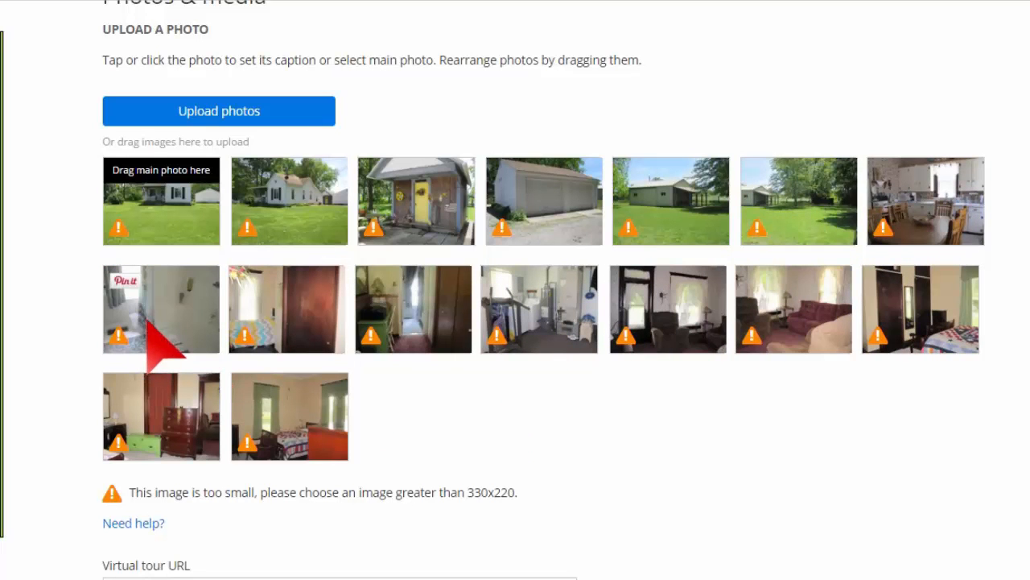
pyautogui.moveTo(157, 326); pyautogui.dragTo(250, 332)
pyautogui.moveTo(517, 310); pyautogui.dragTo(430, 418)
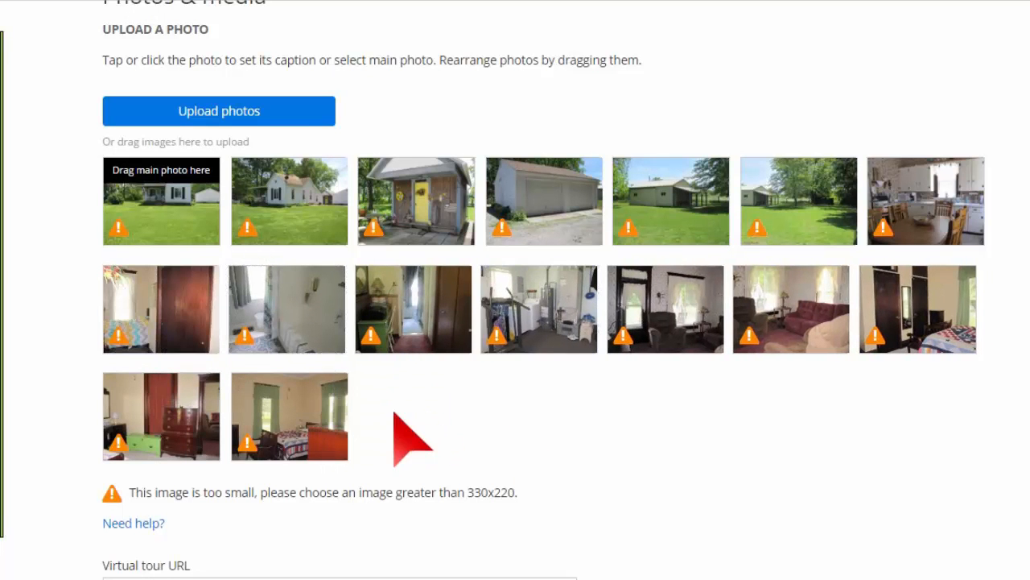
pyautogui.moveTo(556, 350); pyautogui.dragTo(326, 428)
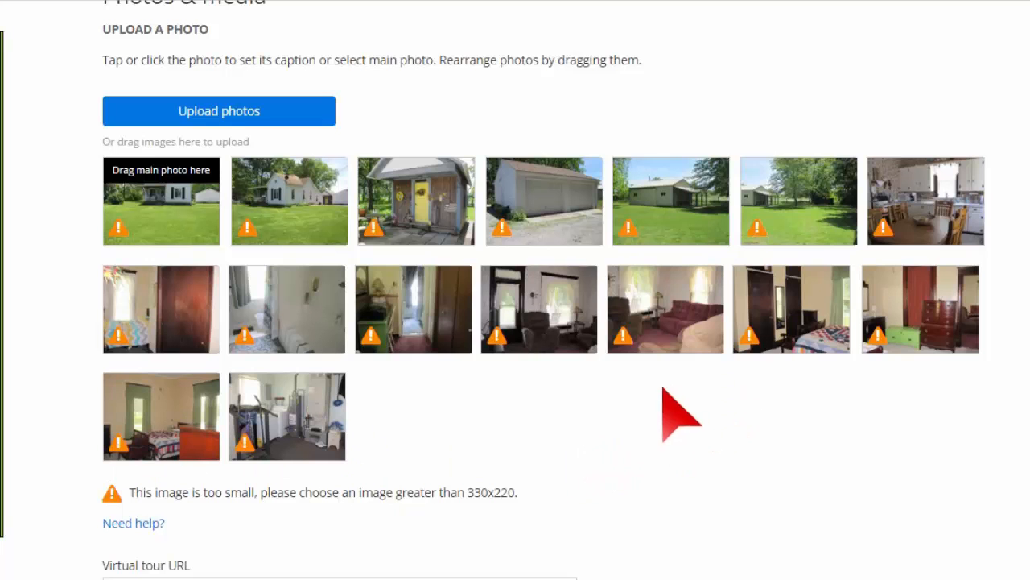
pyautogui.moveTo(660, 341); pyautogui.dragTo(150, 346)
pyautogui.moveTo(682, 330); pyautogui.dragTo(496, 332)
pyautogui.moveTo(496, 332); pyautogui.dragTo(318, 327)
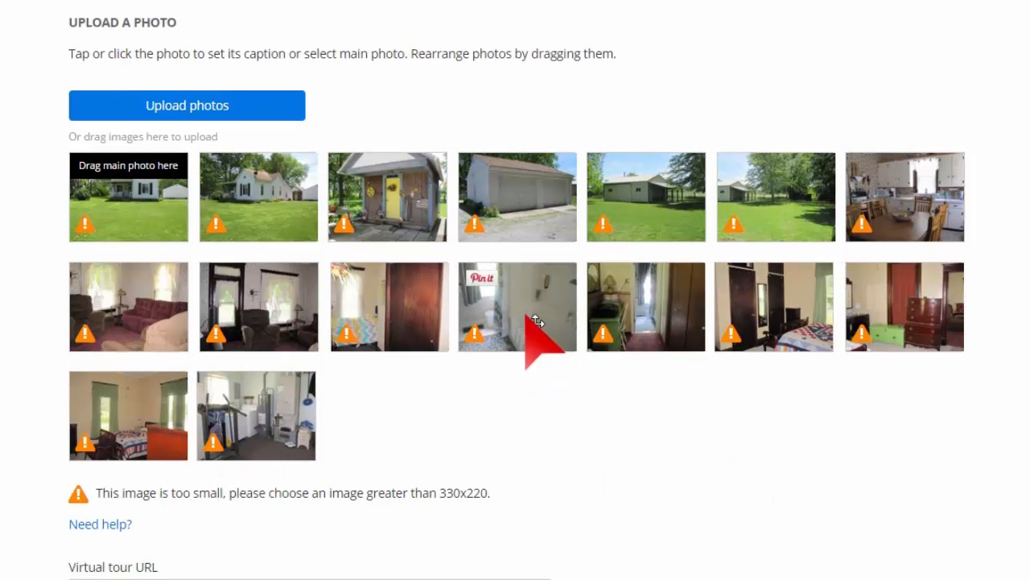
pyautogui.moveTo(526, 322); pyautogui.dragTo(930, 309)
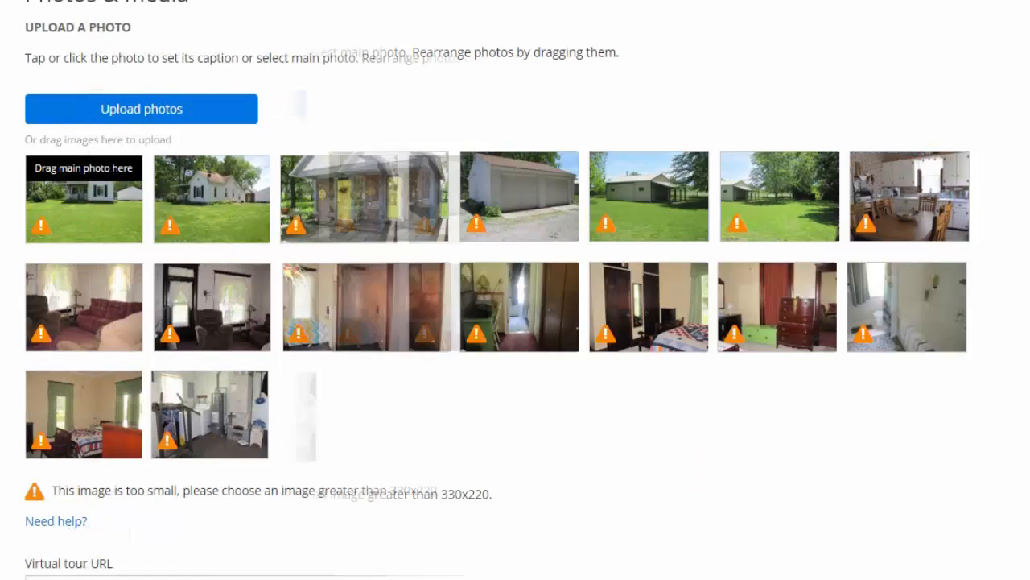
# Step: Keep the home type as Single family and the partial bath value at .0
pyautogui.scroll(-4, 515, 290)
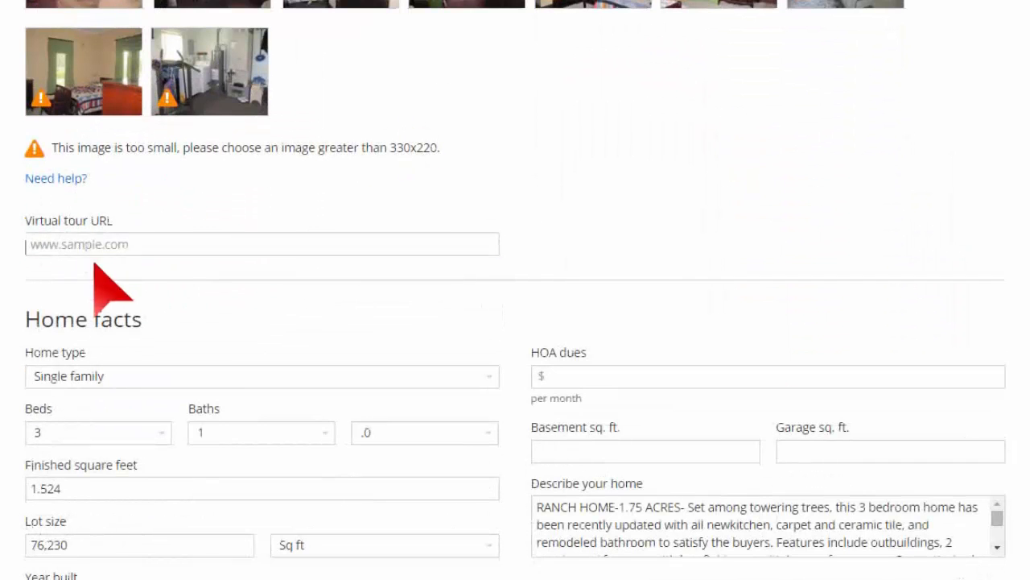
pyautogui.scroll(-4, 515, 290)
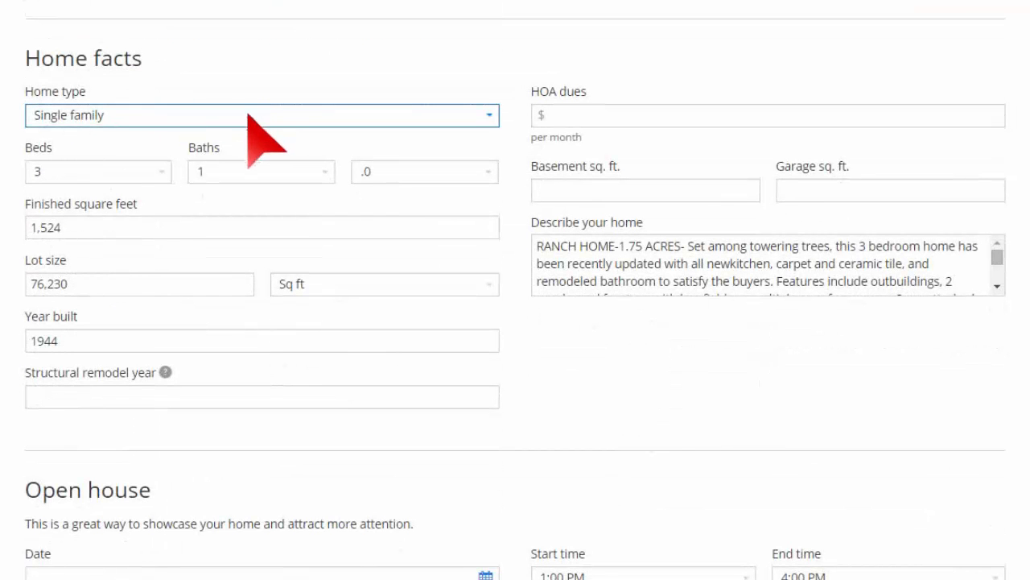
pyautogui.click(491, 115)
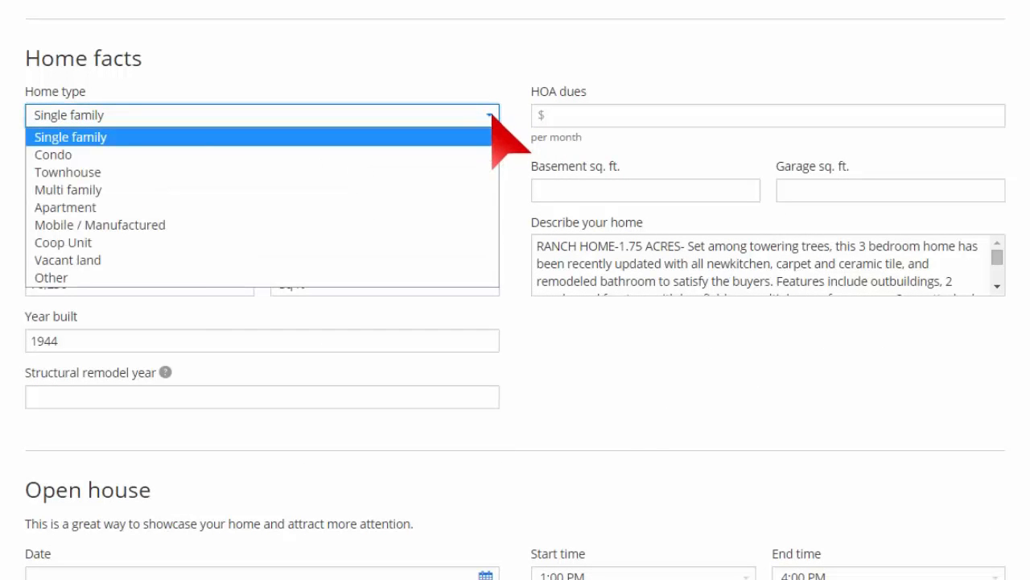
pyautogui.click(458, 69)
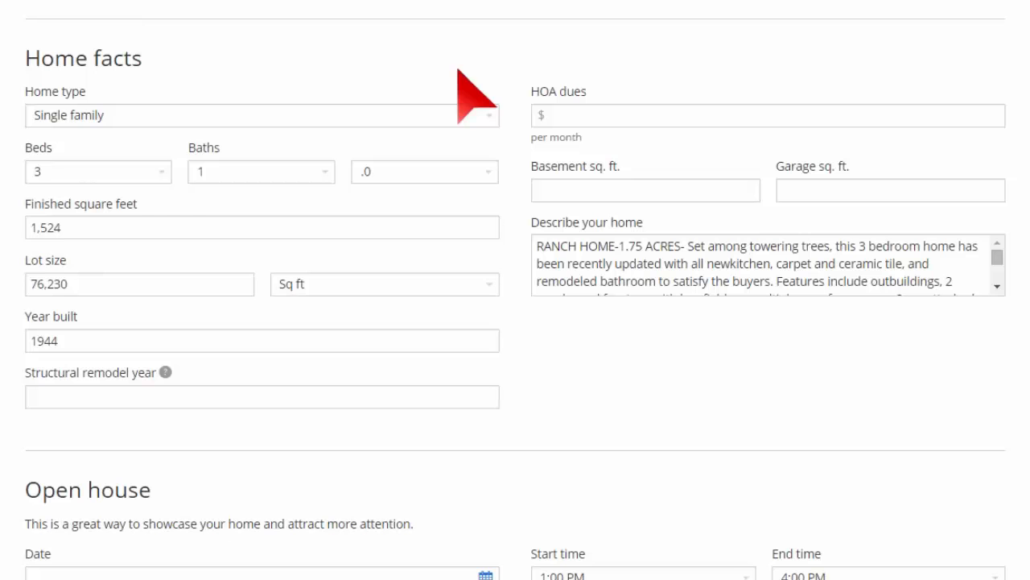
pyautogui.click(606, 120)
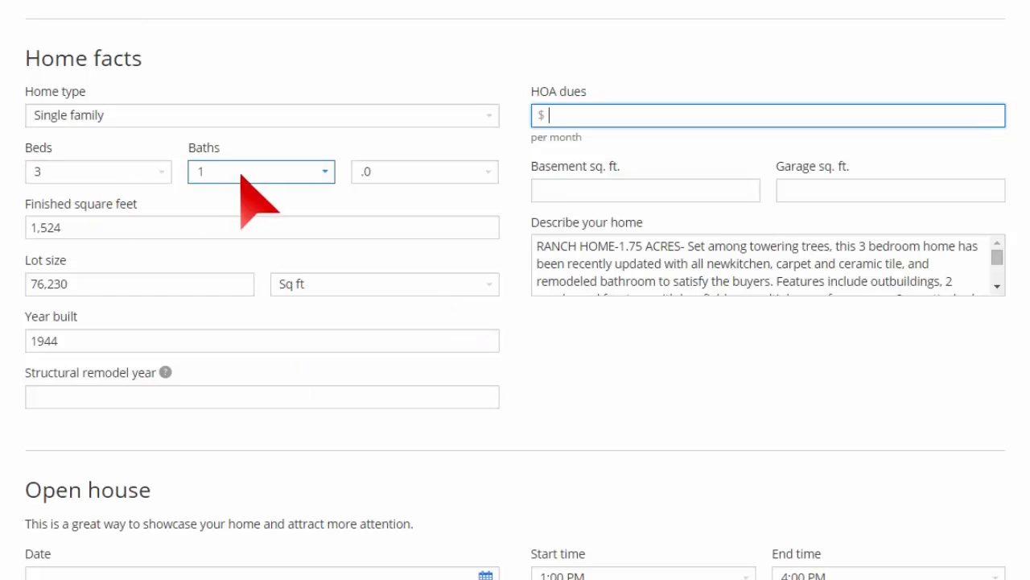
pyautogui.click(419, 171)
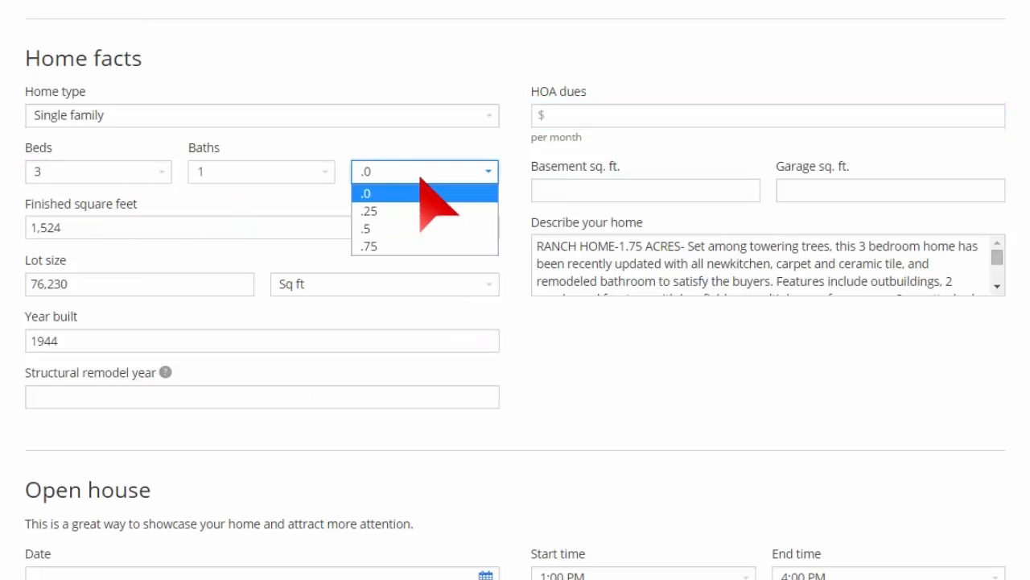
pyautogui.click(684, 395)
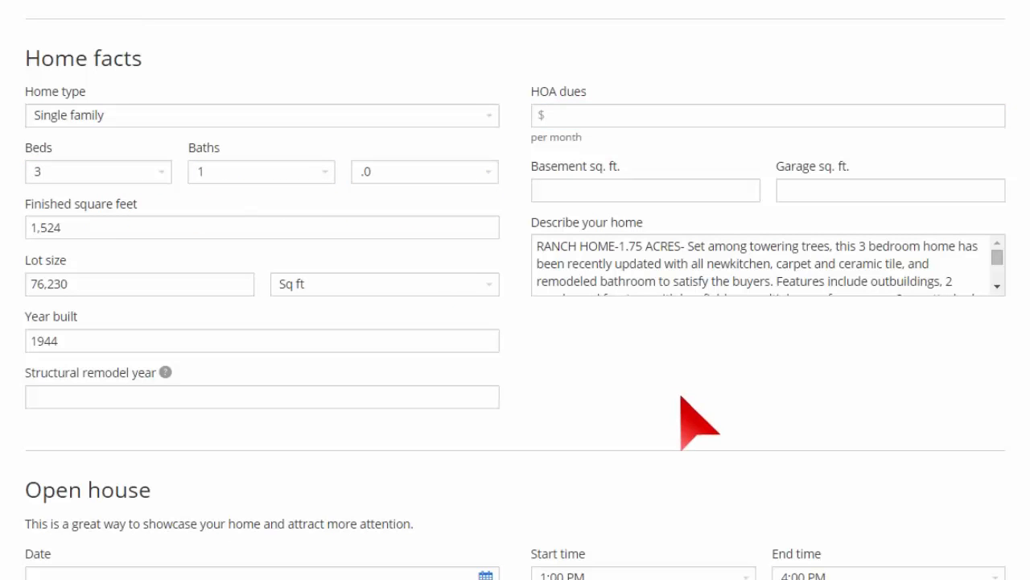
# Step: Enter a garage size of 200 sq ft
pyautogui.click(644, 190)
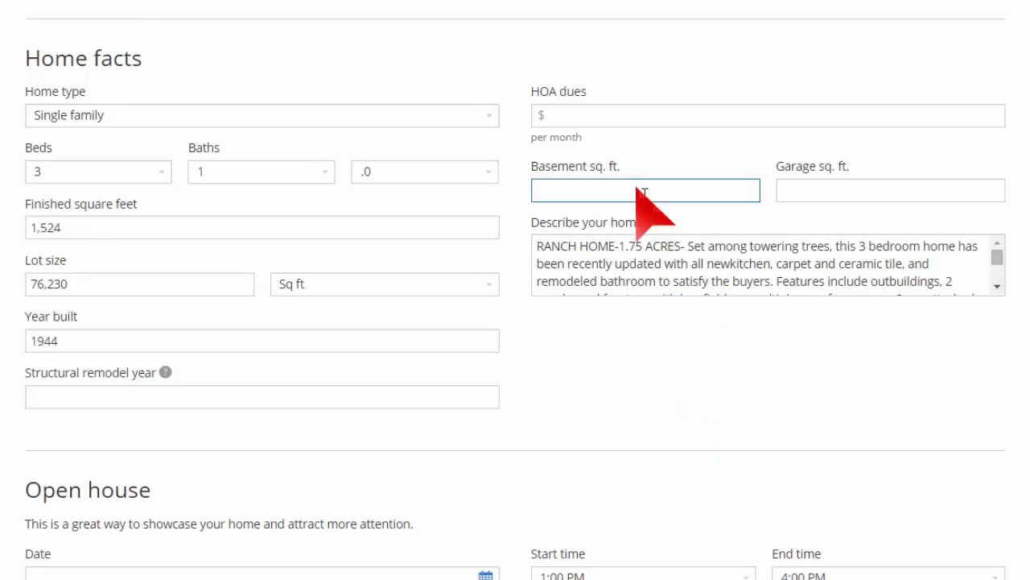
pyautogui.click(855, 200)
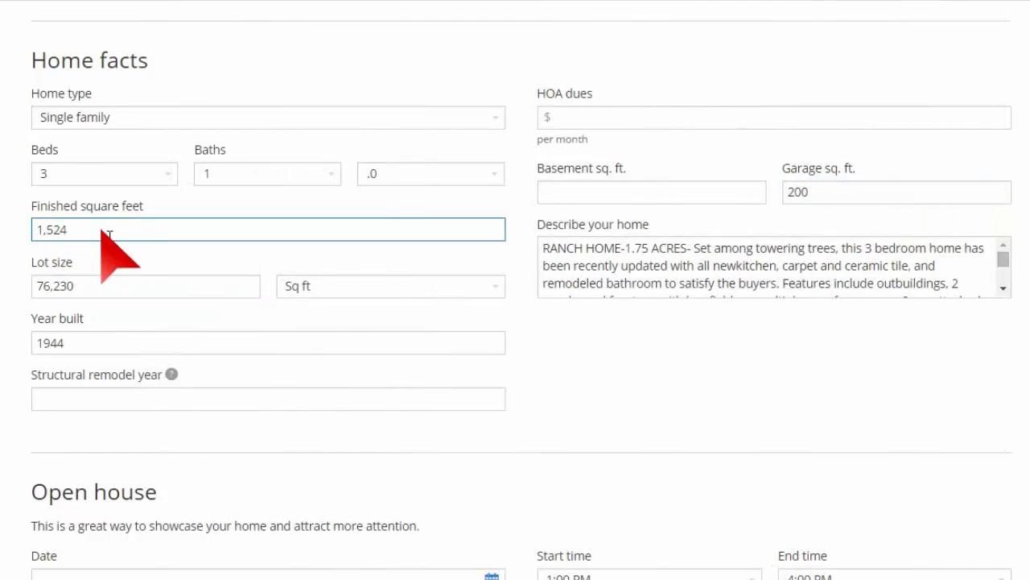
pyautogui.click(592, 198)
pyautogui.click(797, 193)
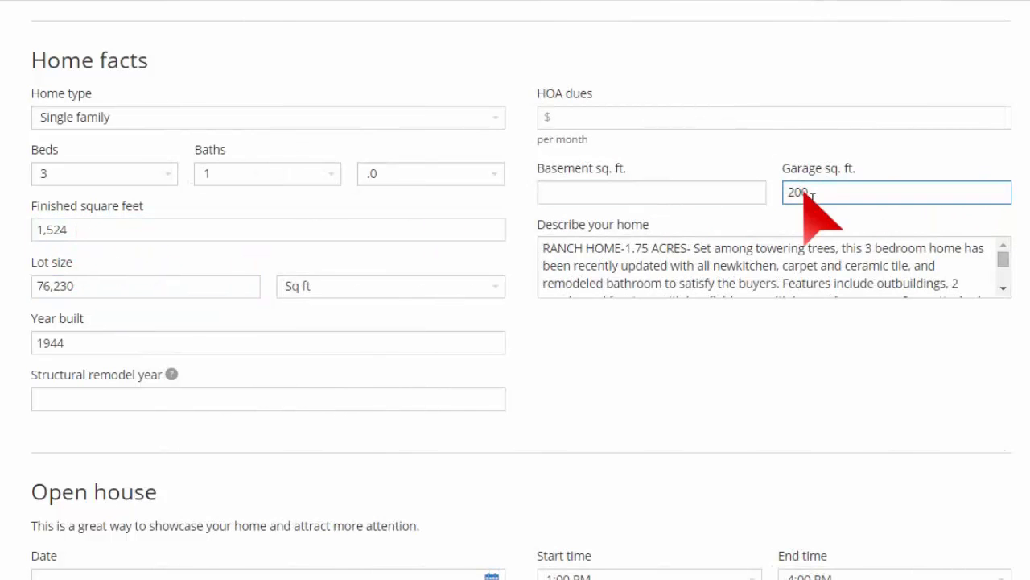
# Step: Switch the 76,230 lot size unit to Acres and back to Sq ft
pyautogui.click(92, 287)
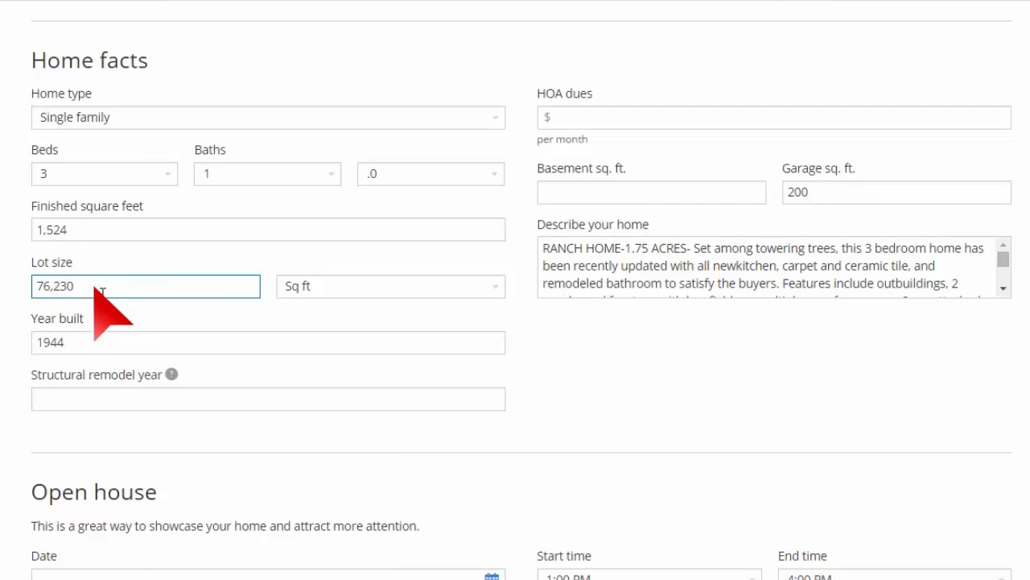
pyautogui.click(281, 288)
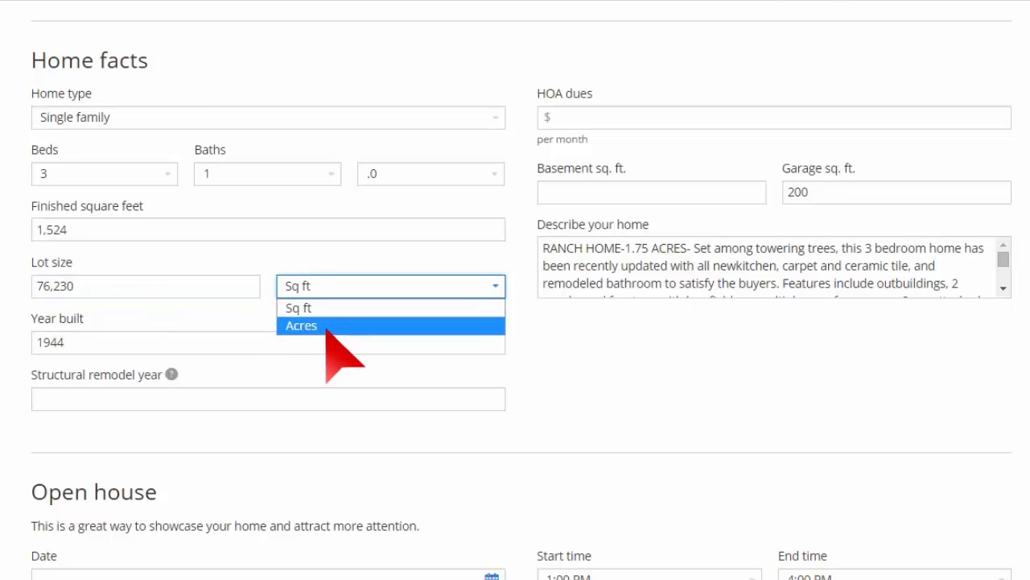
pyautogui.click(327, 326)
pyautogui.click(325, 296)
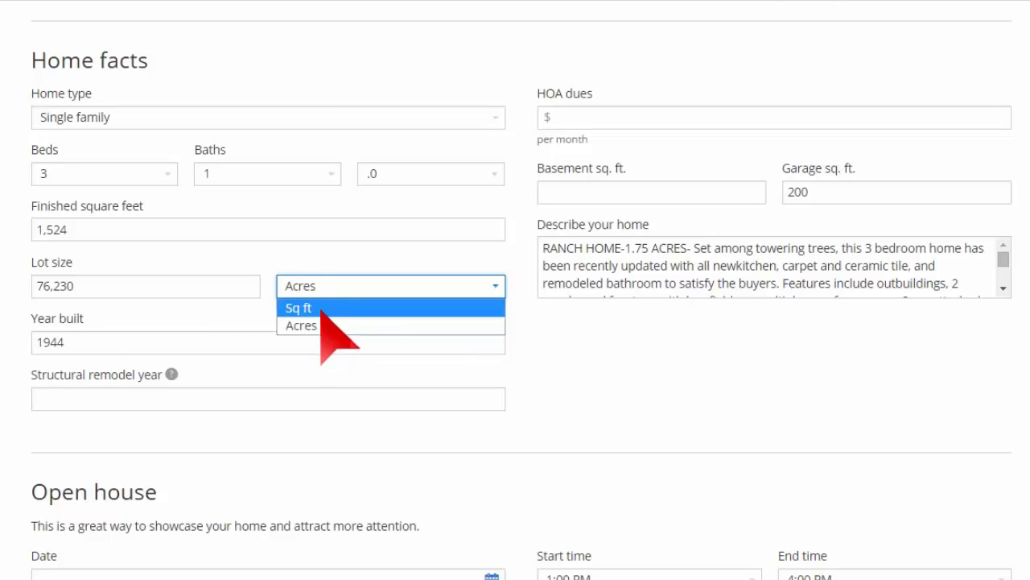
pyautogui.click(322, 306)
# Step: Read the structural remodel year explanation and dismiss it, leaving the year blank
pyautogui.click(95, 343)
pyautogui.click(173, 391)
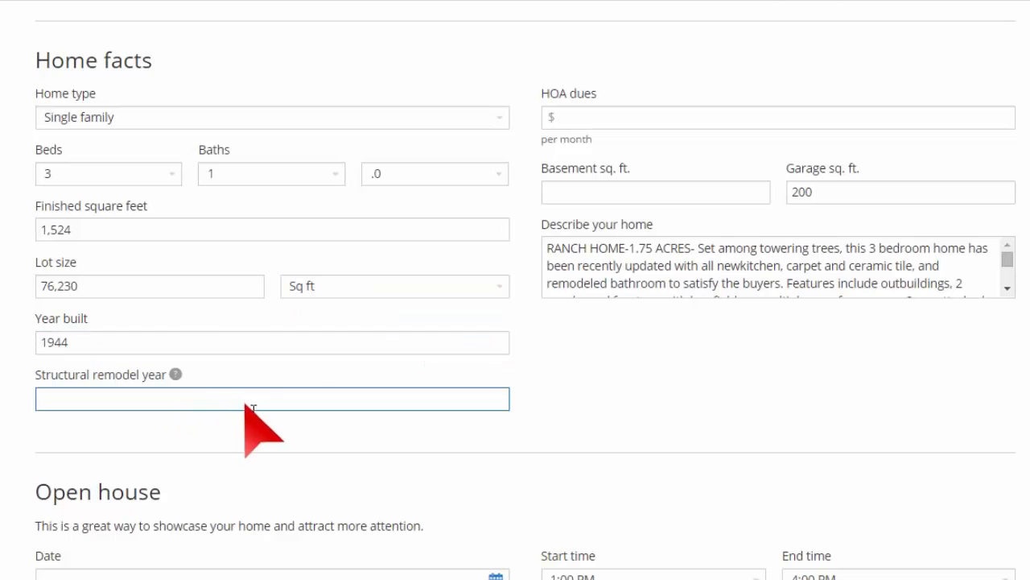
pyautogui.click(177, 376)
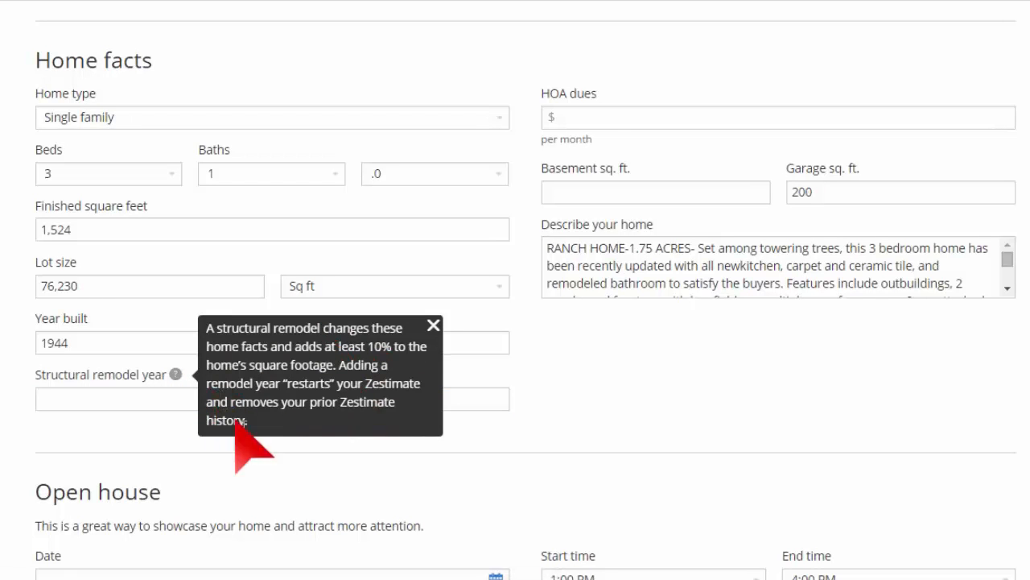
pyautogui.click(657, 402)
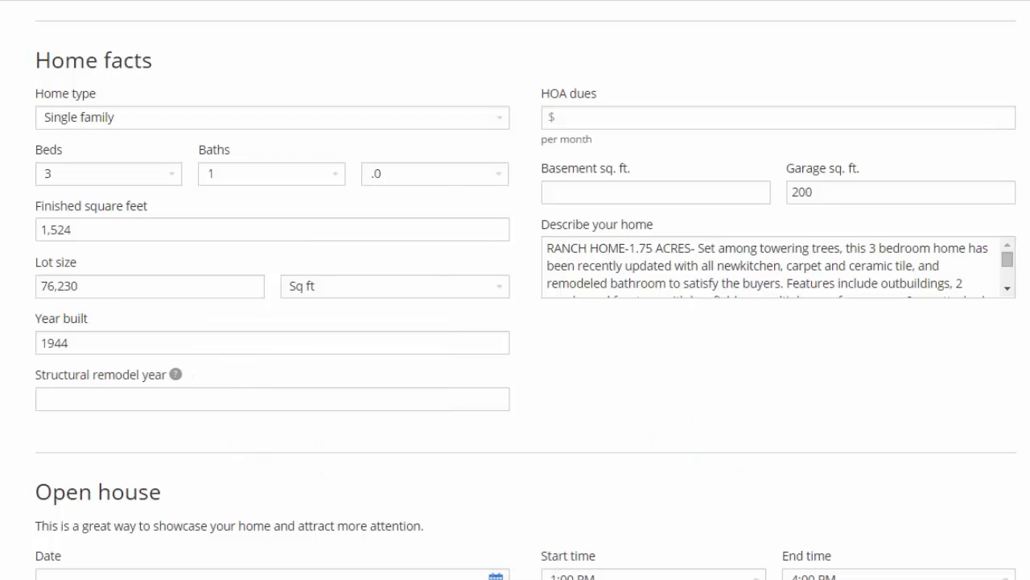
pyautogui.scroll(-5, 515, 322)
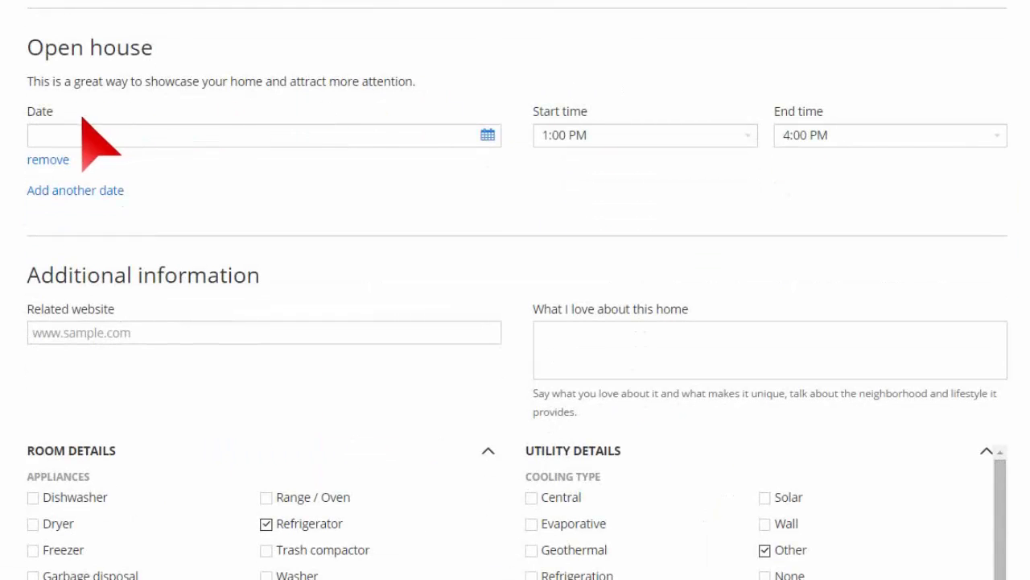
# Step: Pass the related website and 'What I love about this home' fields, leaving them empty
pyautogui.click(749, 136)
pyautogui.click(182, 332)
pyautogui.scroll(-2, 515, 290)
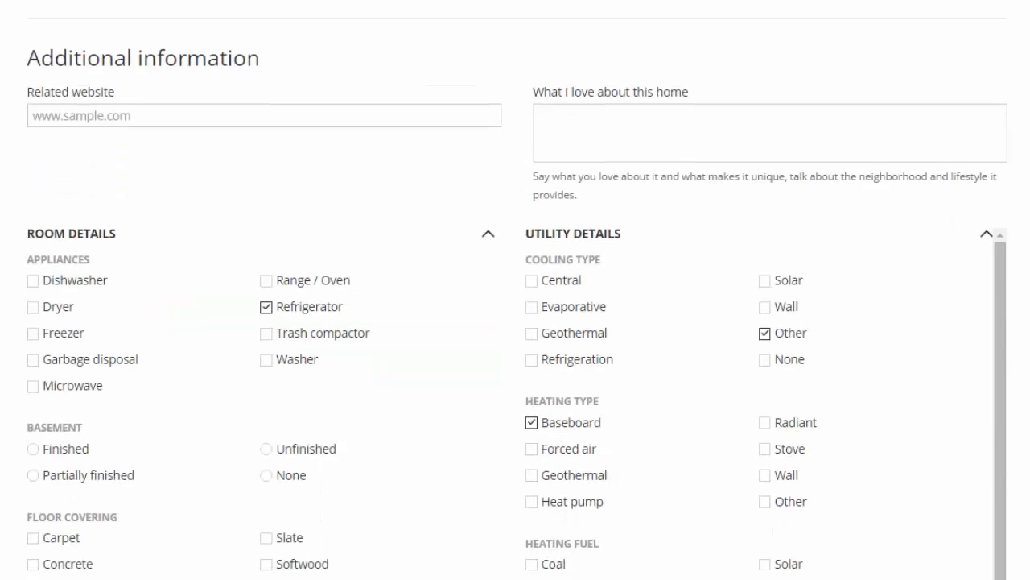
pyautogui.click(663, 143)
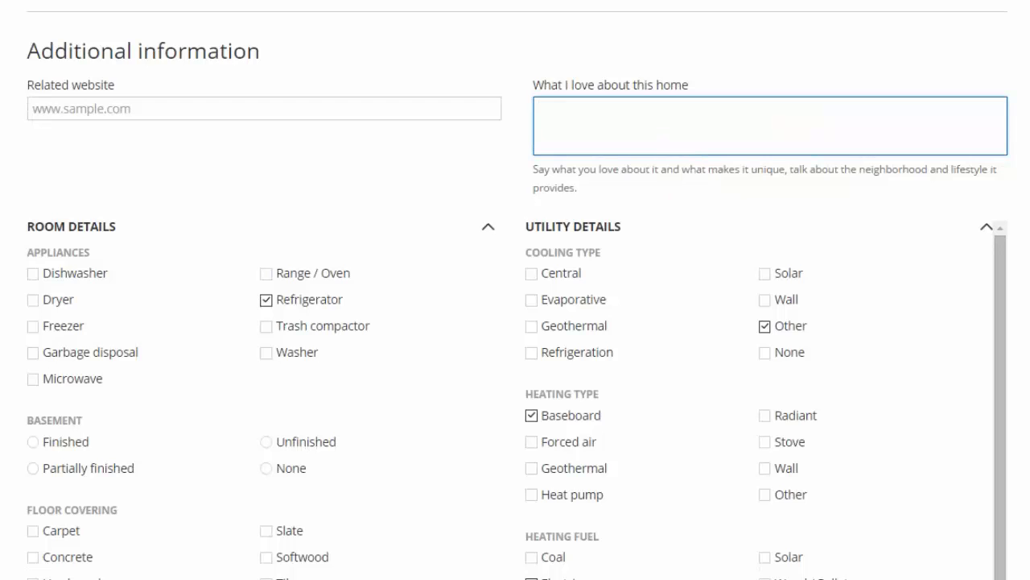
pyautogui.scroll(5, 515, 289)
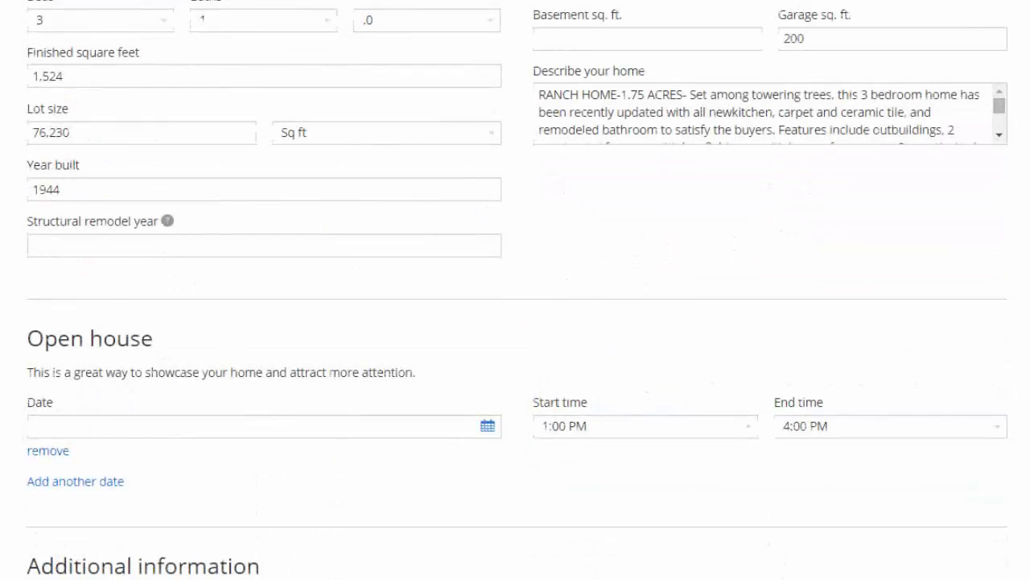
pyautogui.scroll(-2, 516, 290)
pyautogui.scroll(4, 515, 290)
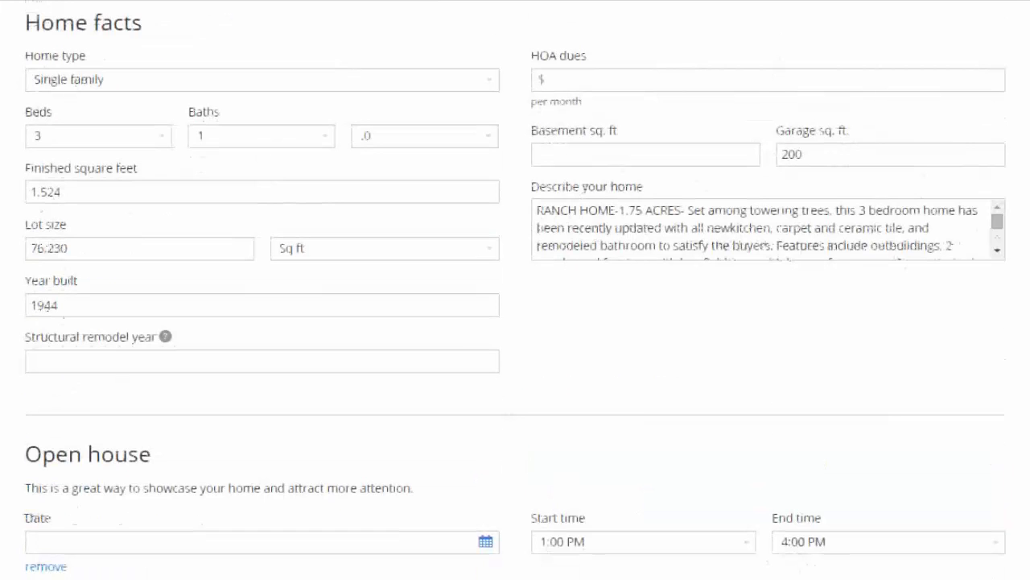
# Step: Insert the missing spaces so the description reads 'new kitchen' and 'This lovely acreage'
pyautogui.click(988, 257)
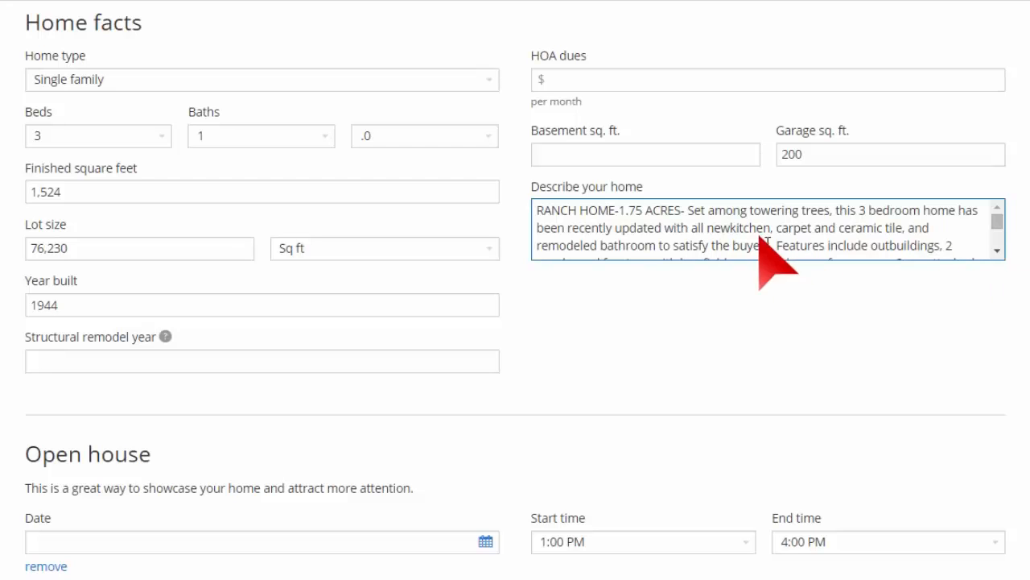
pyautogui.click(730, 229)
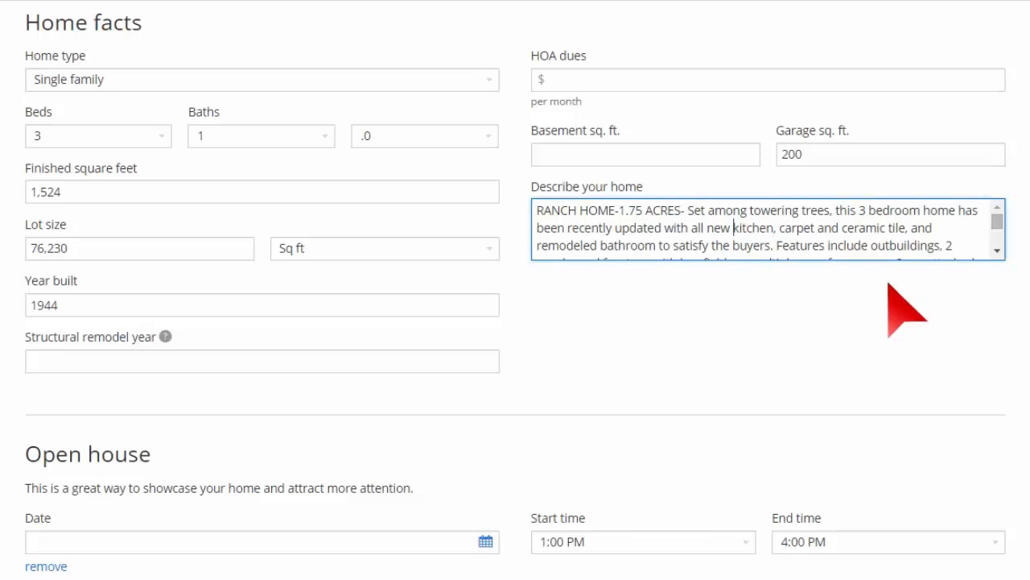
pyautogui.click(999, 252)
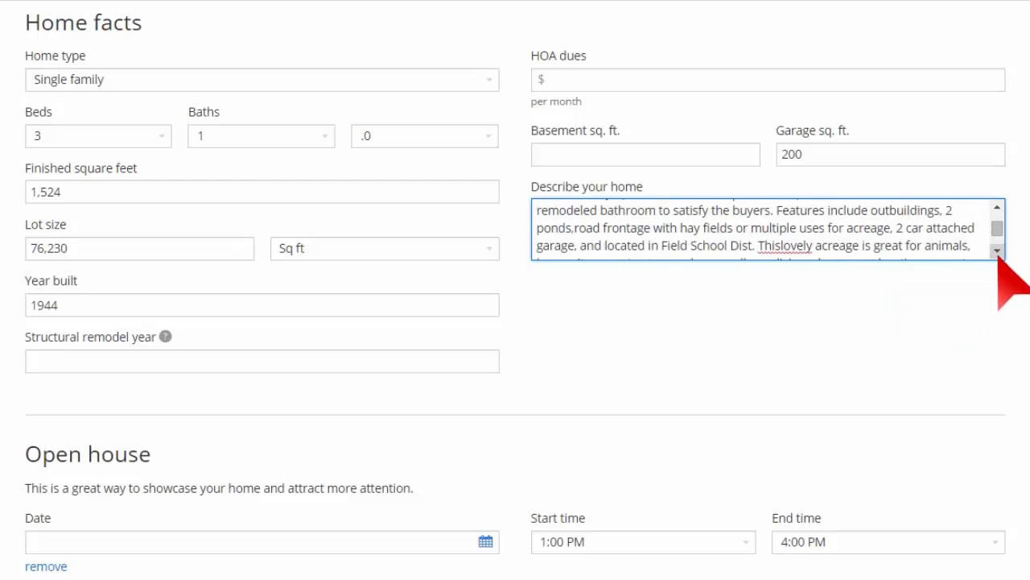
pyautogui.click(784, 246)
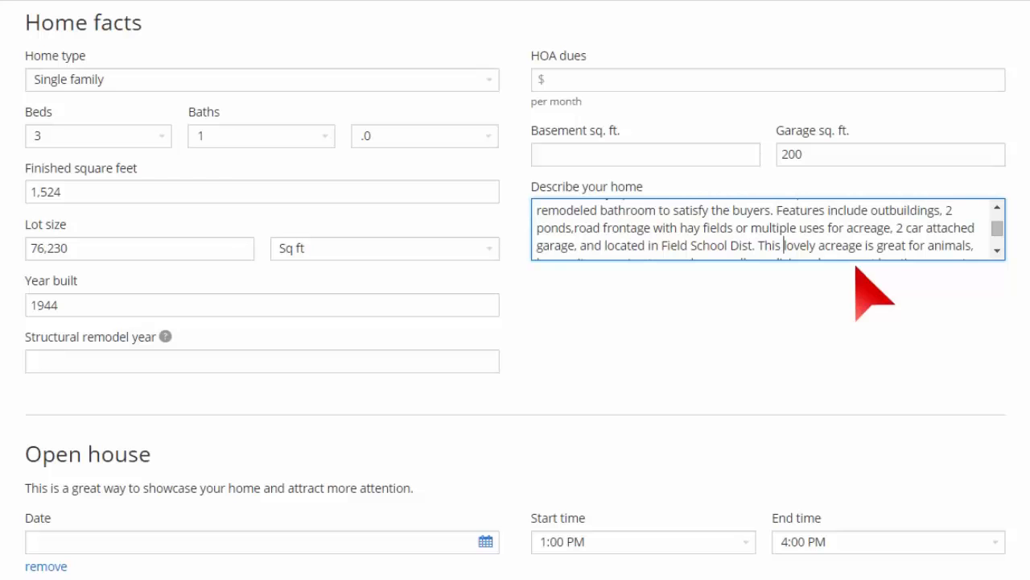
pyautogui.click(997, 250)
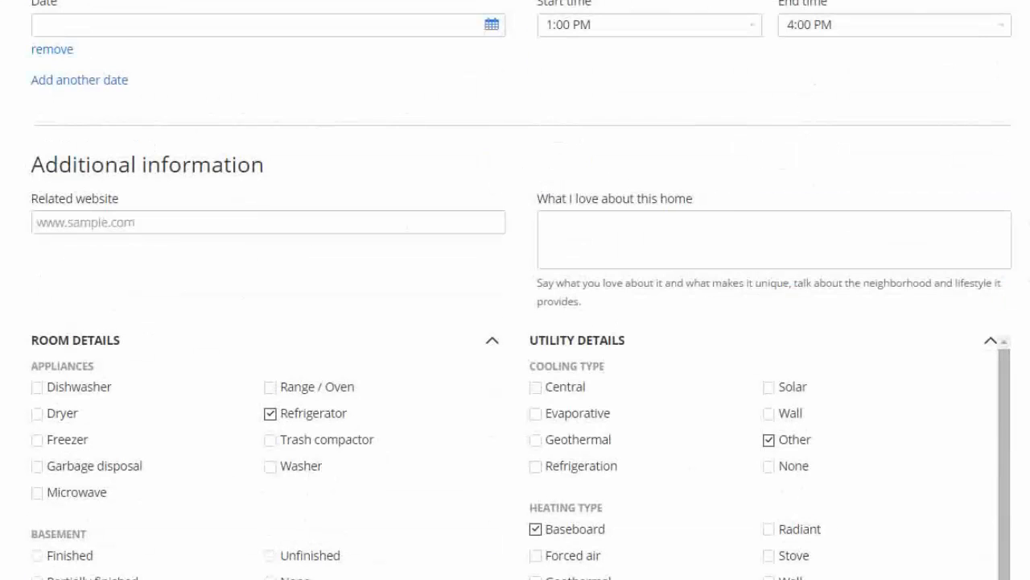
# Step: Check Dishwasher, Range / Oven and Garbage disposal appliances and Central cooling
pyautogui.click(636, 258)
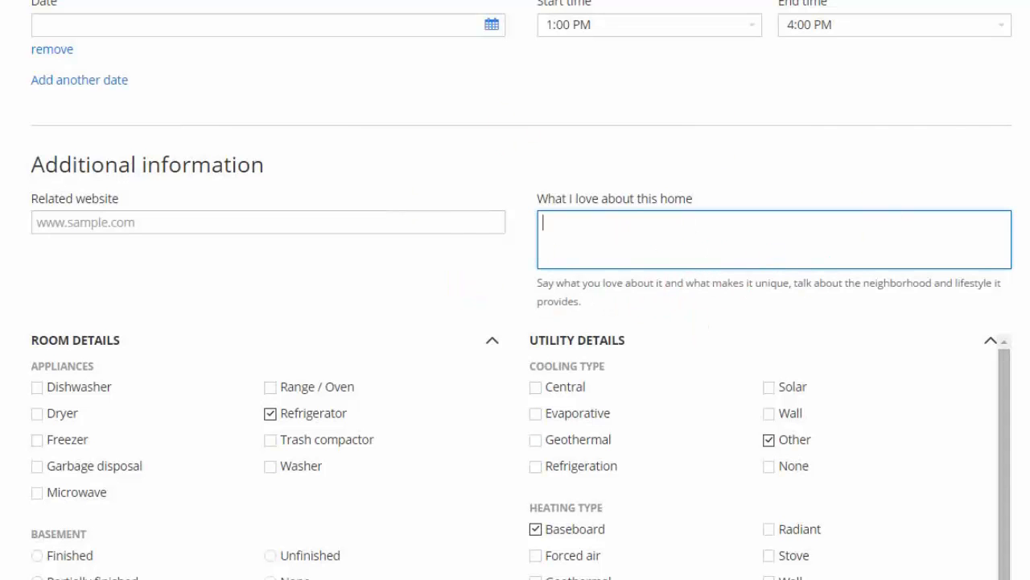
pyautogui.scroll(-3, 515, 290)
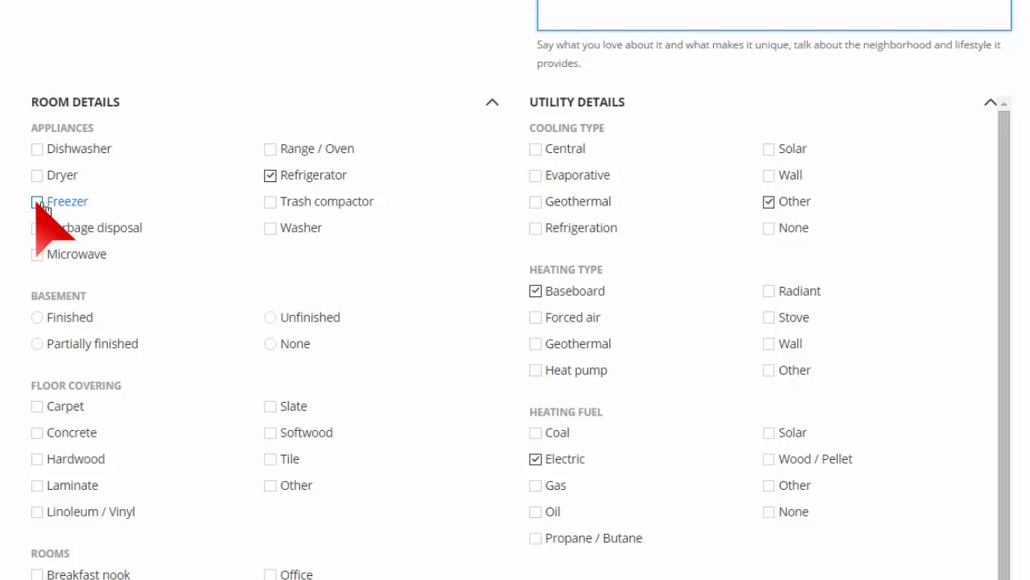
pyautogui.click(38, 149)
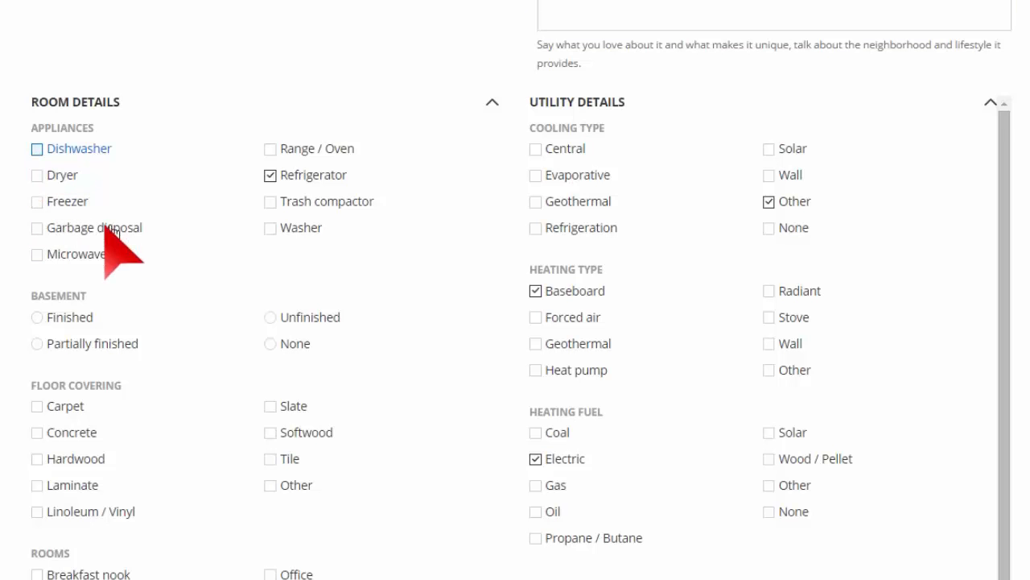
pyautogui.click(284, 153)
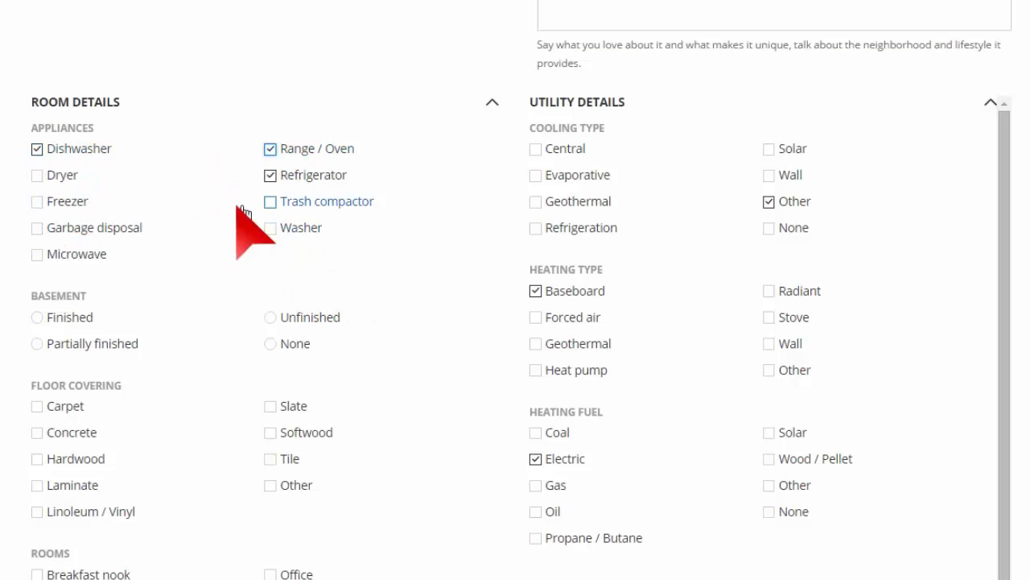
pyautogui.click(37, 228)
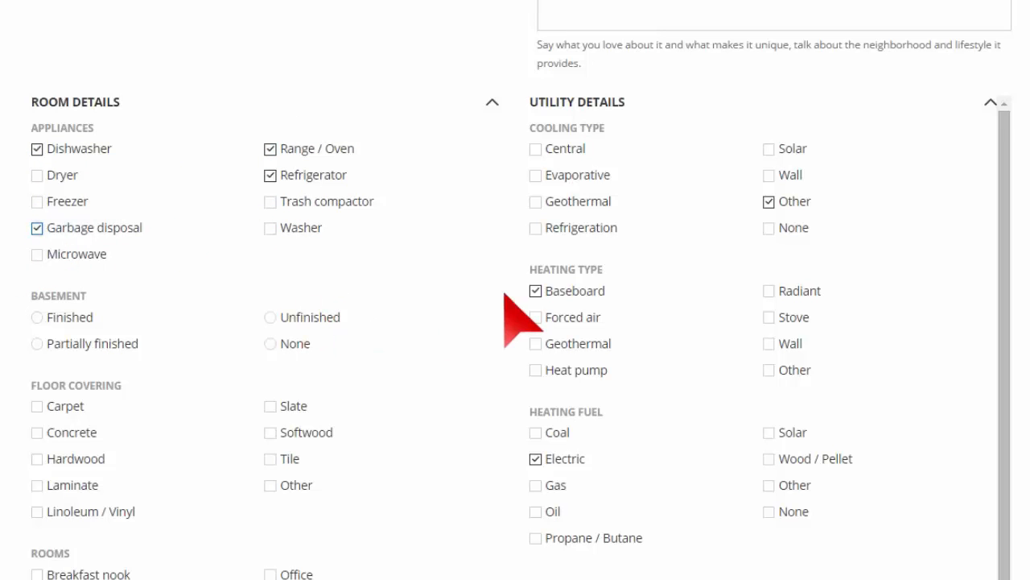
pyautogui.click(536, 149)
pyautogui.scroll(-2, 483, 242)
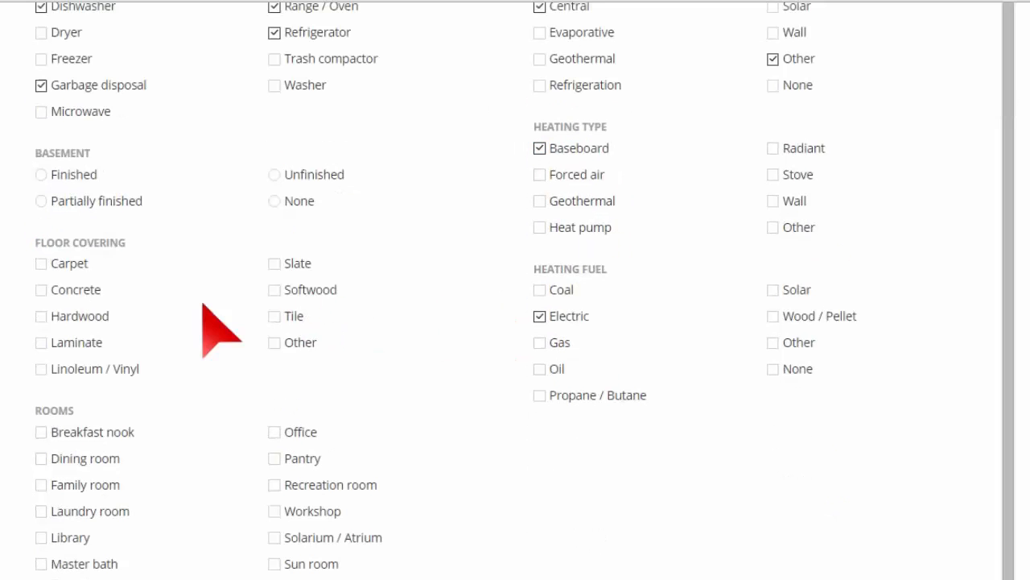
# Step: Set Basement to None and check Carpet, Hardwood and Linoleum / Vinyl flooring
pyautogui.click(280, 202)
pyautogui.click(41, 371)
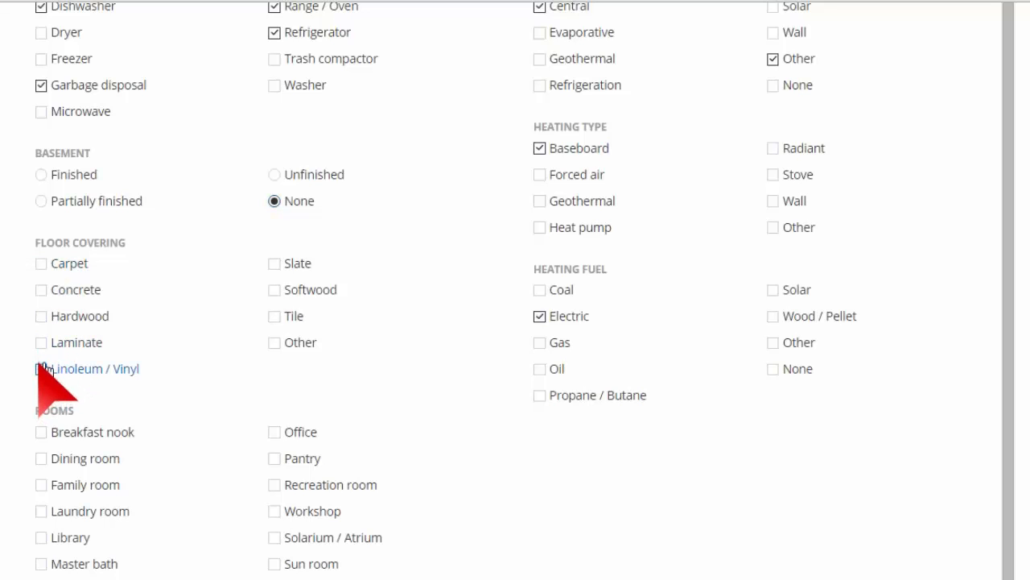
pyautogui.click(45, 268)
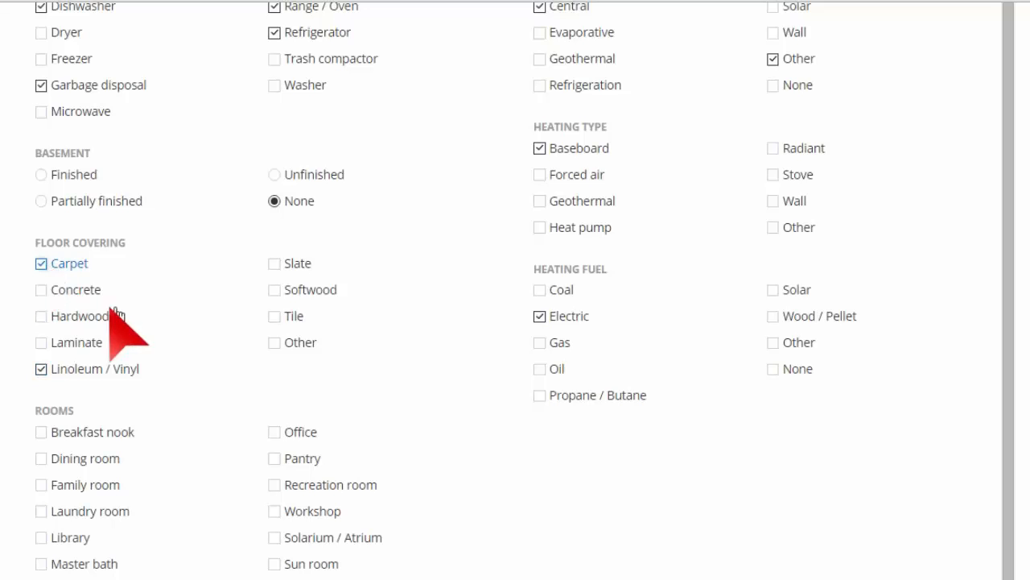
pyautogui.click(41, 317)
pyautogui.scroll(-2, 234, 398)
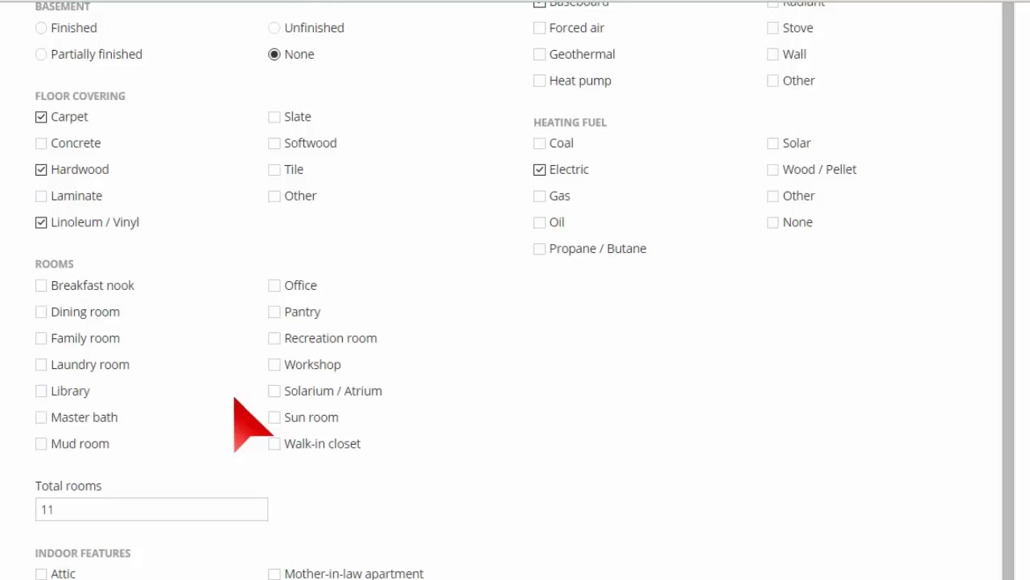
# Step: List Walk-in closet, Sun room, Workshop, Office, Breakfast nook, Laundry room, Library and Family room
pyautogui.click(274, 444)
pyautogui.click(274, 419)
pyautogui.click(275, 364)
pyautogui.click(274, 285)
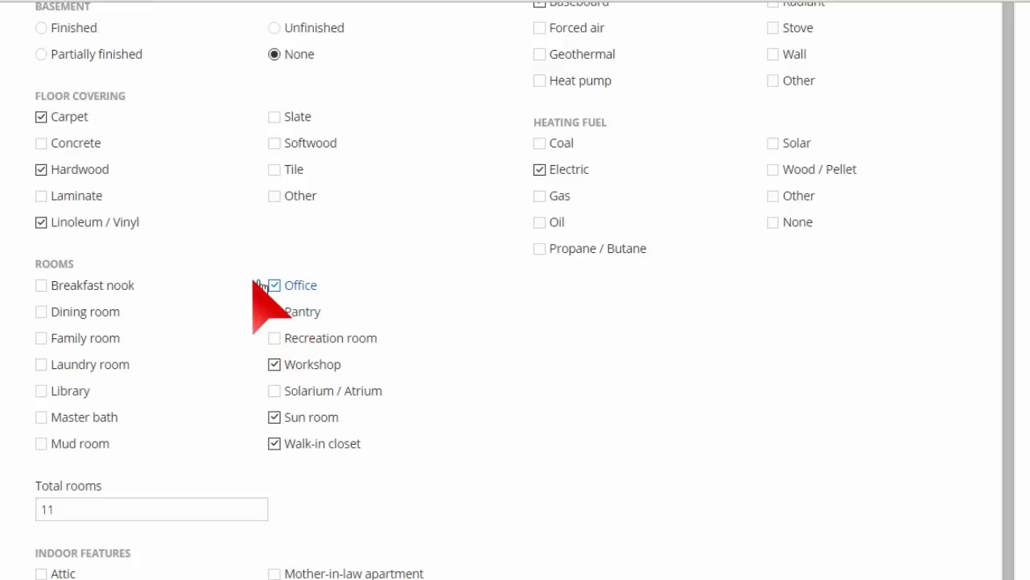
pyautogui.click(41, 287)
pyautogui.click(41, 365)
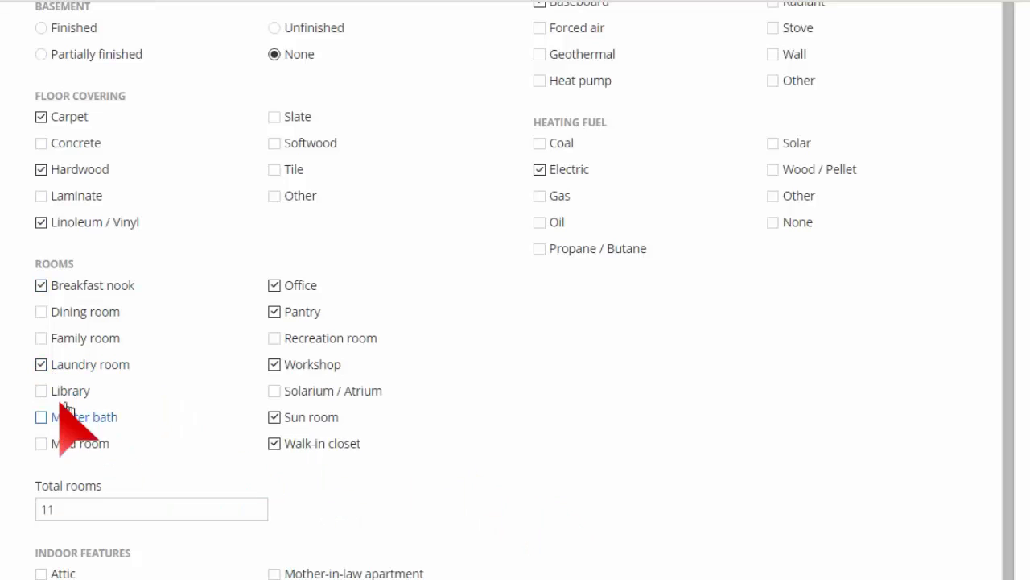
pyautogui.click(41, 390)
pyautogui.click(120, 515)
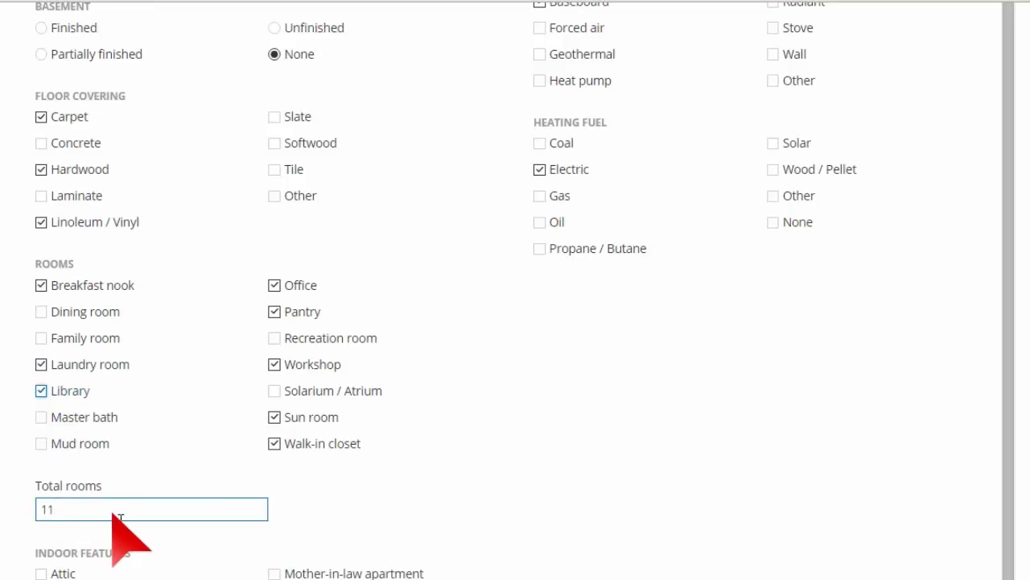
pyautogui.click(56, 338)
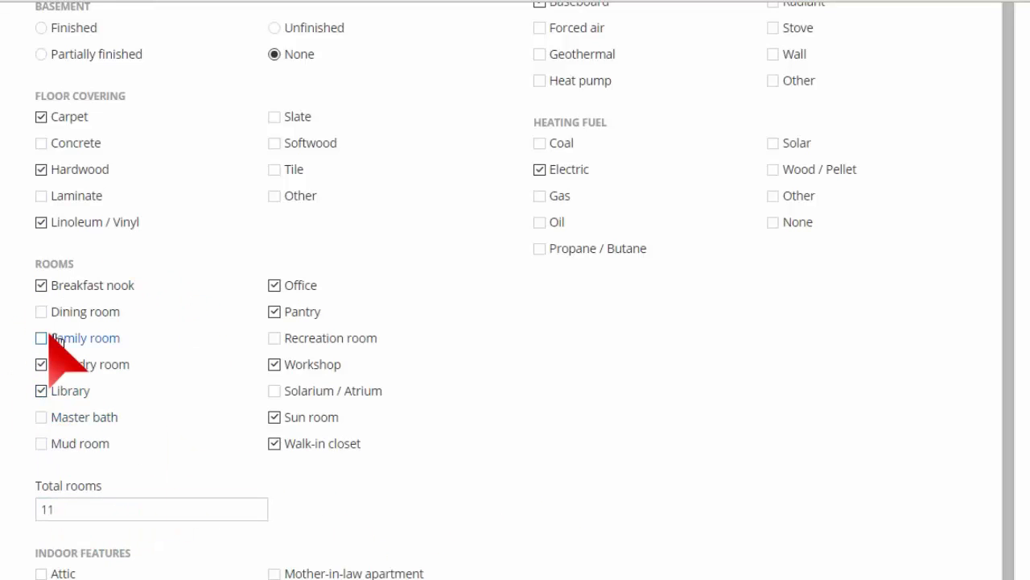
pyautogui.click(49, 338)
# Step: Set Total rooms to 11
pyautogui.scroll(-3, 219, 433)
pyautogui.click(84, 263)
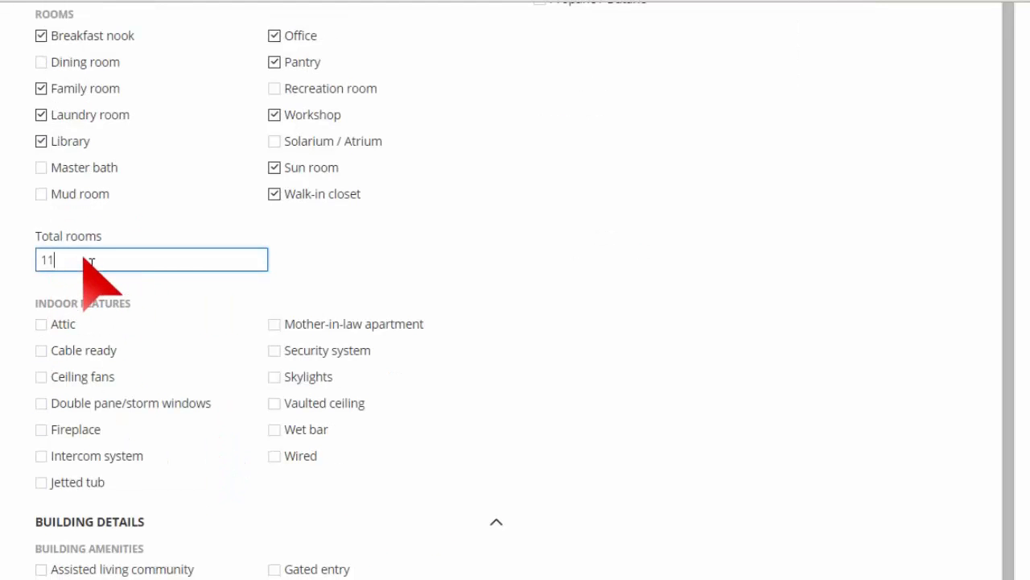
pyautogui.click(627, 370)
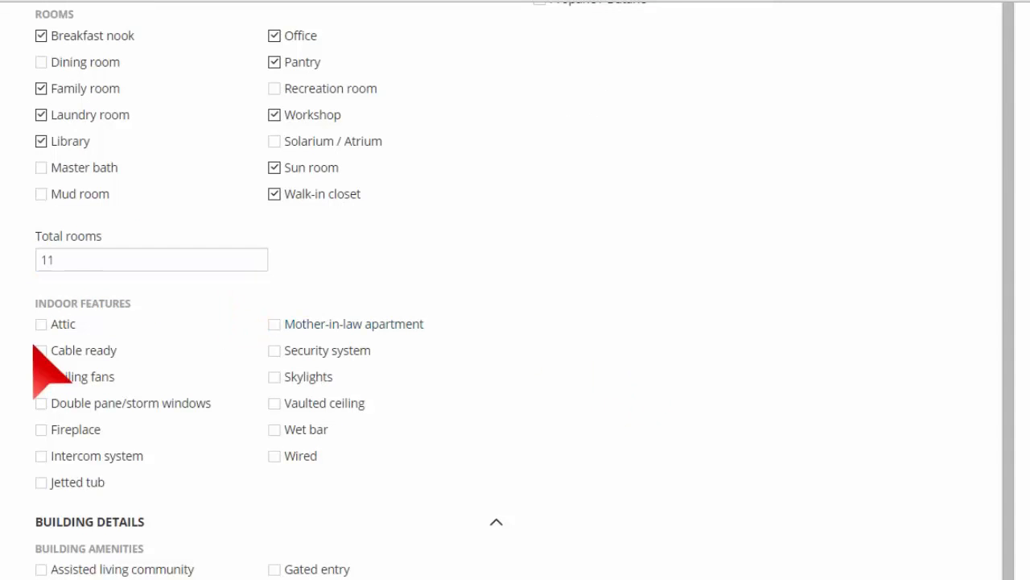
# Step: Check Attic, Cable ready, Ceiling fans, Double pane/storm windows and Fireplace indoor features
pyautogui.click(39, 323)
pyautogui.click(39, 350)
pyautogui.click(40, 379)
pyautogui.click(40, 403)
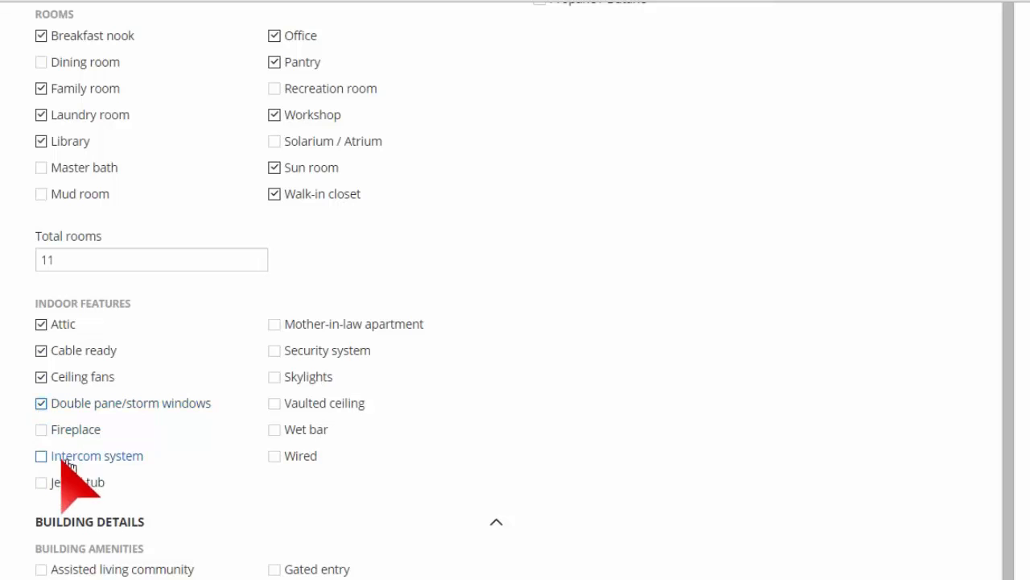
pyautogui.click(38, 429)
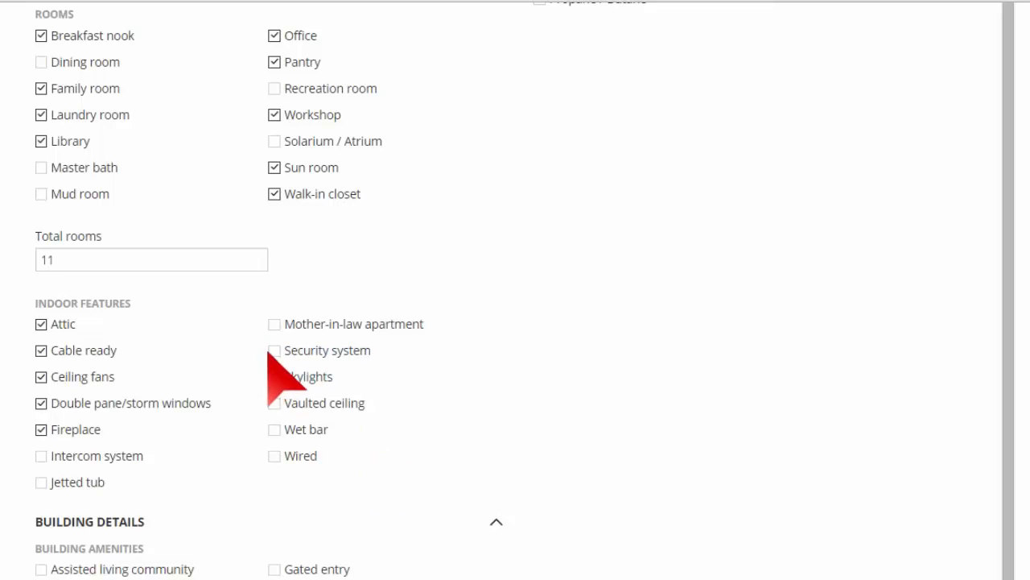
pyautogui.scroll(-5, 270, 342)
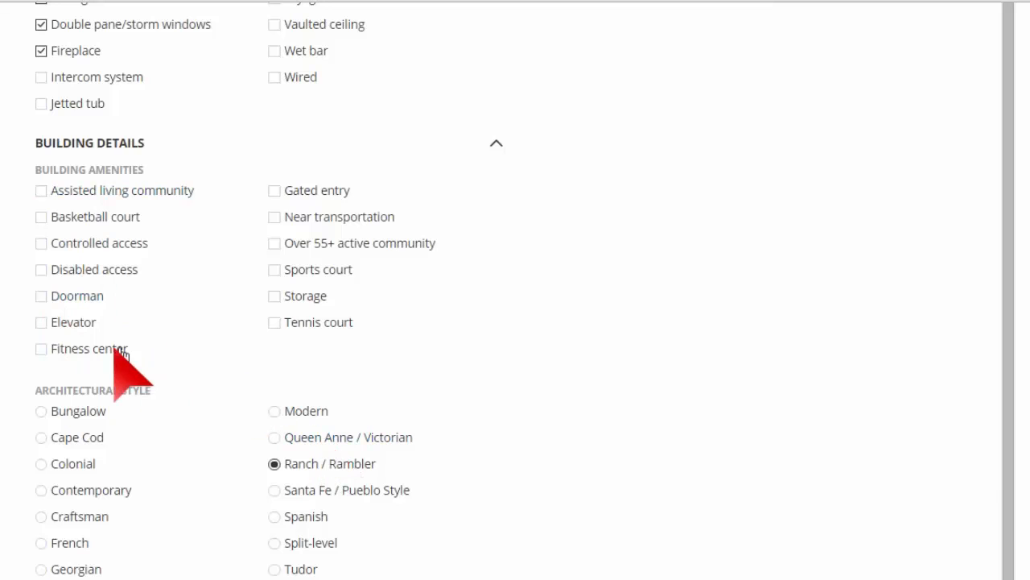
# Step: Check Fitness center and Tennis court under Building Amenities
pyautogui.click(41, 350)
pyautogui.click(370, 332)
pyautogui.scroll(-3, 566, 375)
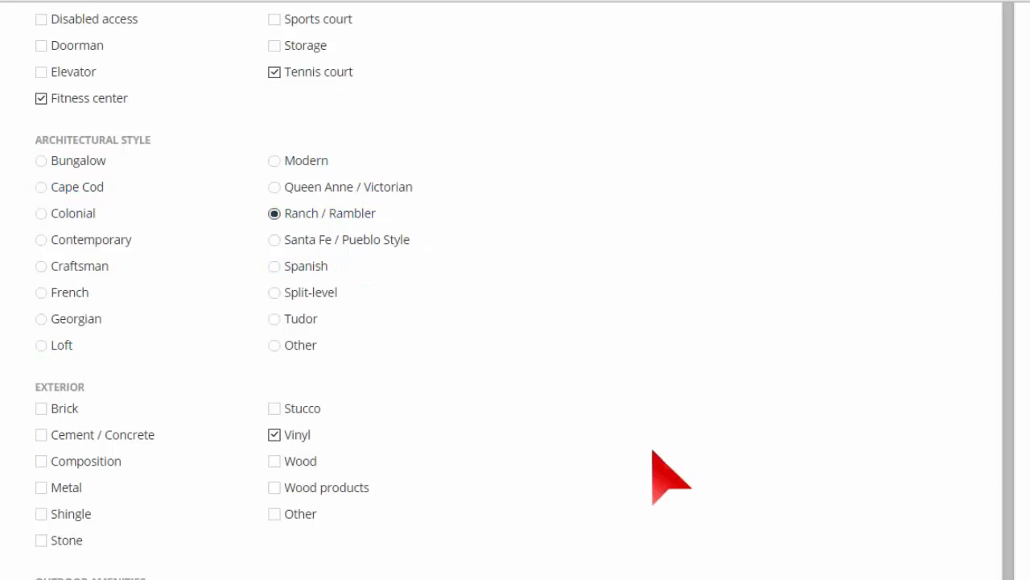
pyautogui.scroll(-2, 364, 386)
pyautogui.scroll(-2, 131, 262)
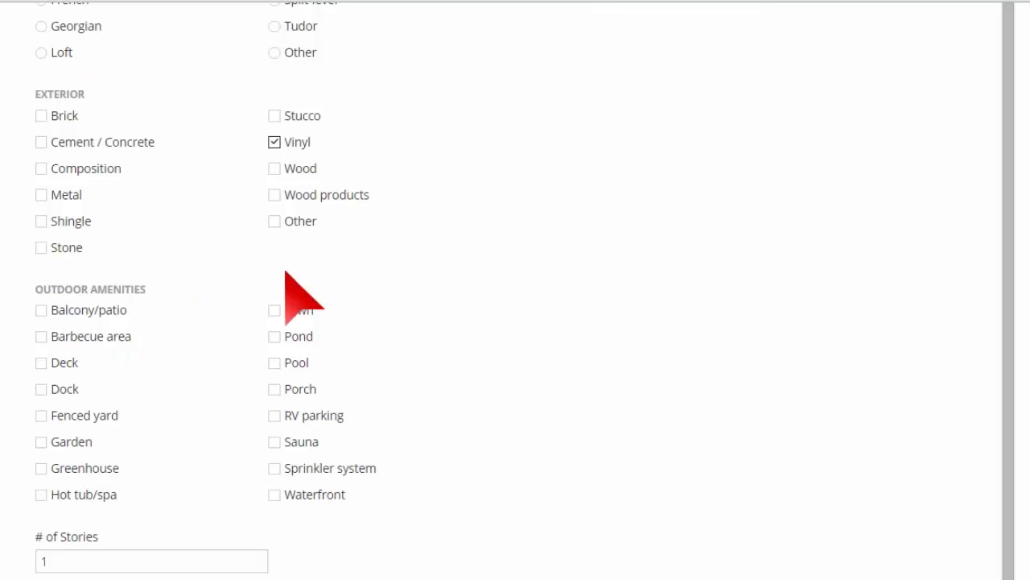
# Step: Check Balcony/patio under Outdoor Amenities, leaving the covered parking count unchanged
pyautogui.click(41, 310)
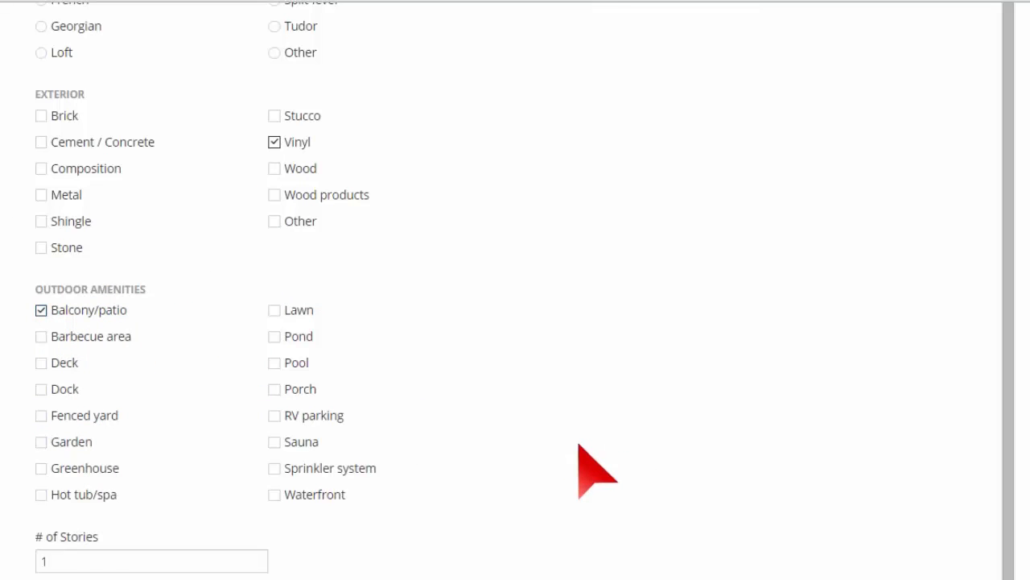
pyautogui.scroll(-2, 579, 444)
pyautogui.scroll(-2, 260, 449)
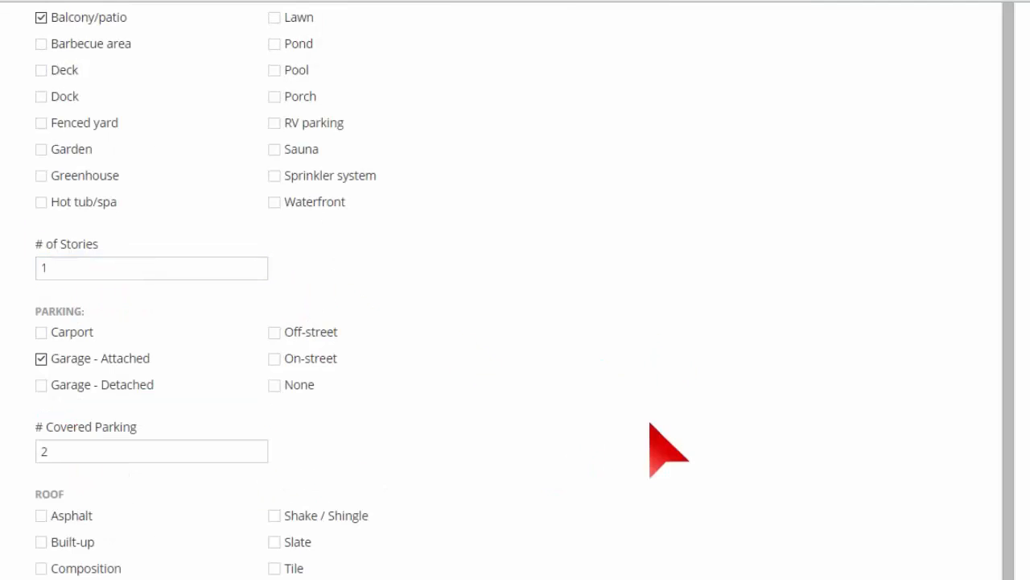
pyautogui.scroll(-2, 650, 426)
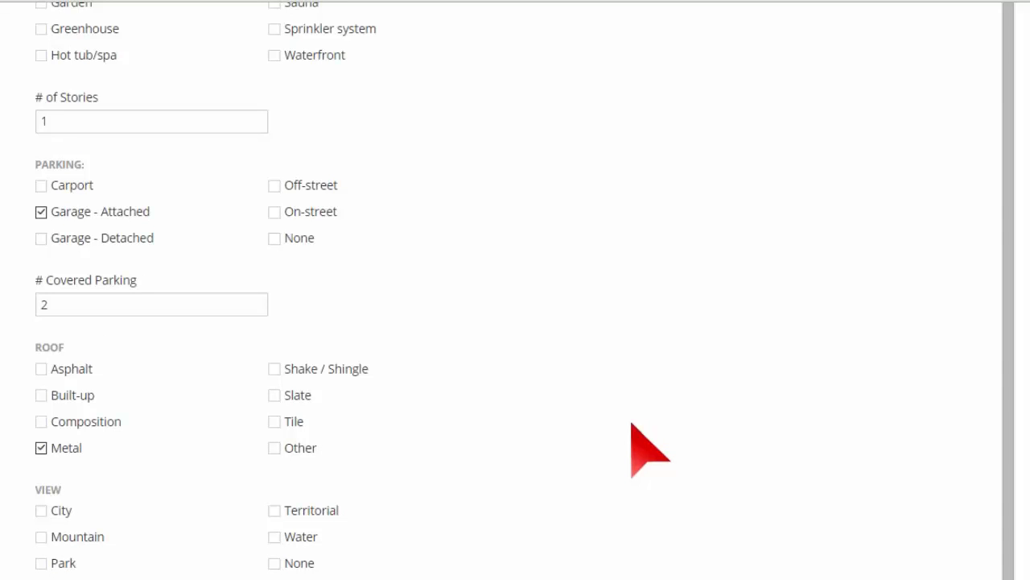
pyautogui.click(91, 305)
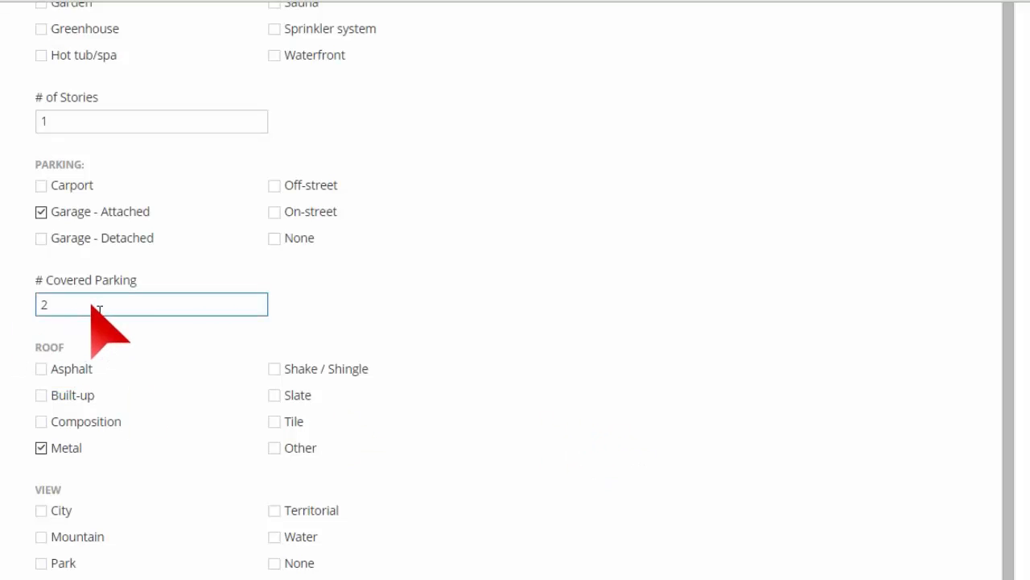
pyautogui.scroll(-2, 527, 421)
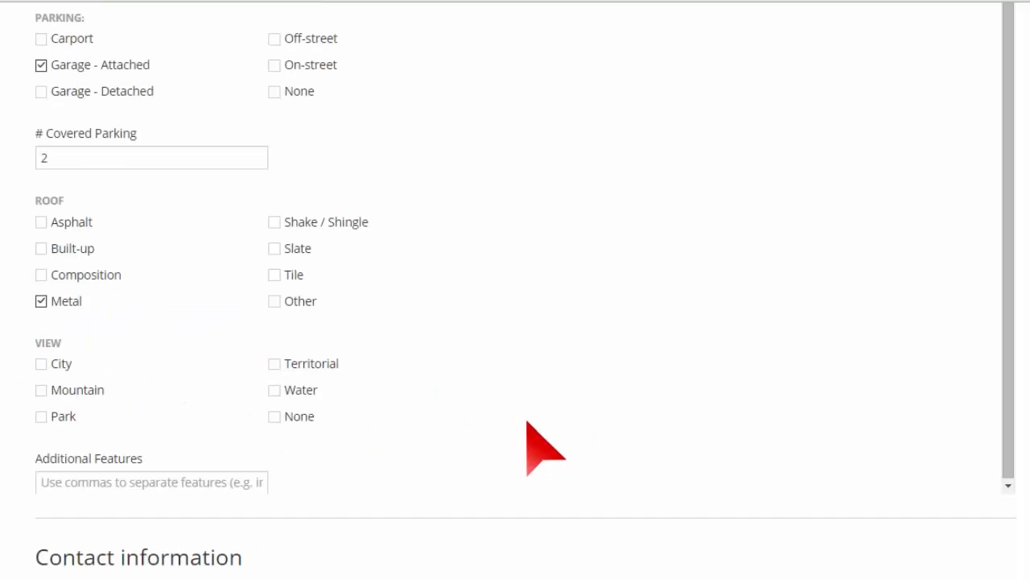
pyautogui.scroll(-2, 210, 322)
# Step: Check Park as the view and leave Additional Features empty
pyautogui.click(219, 327)
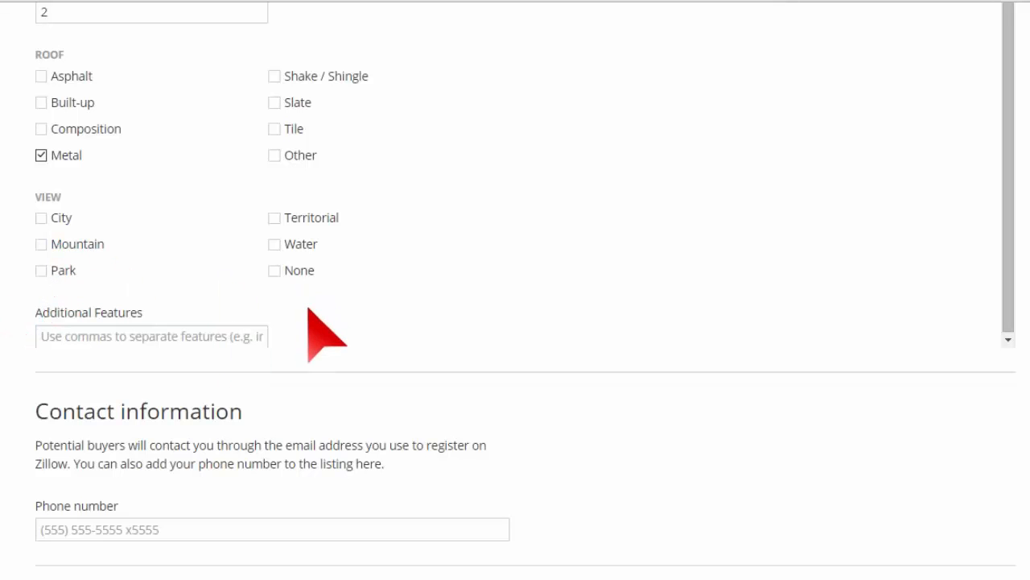
pyautogui.click(63, 272)
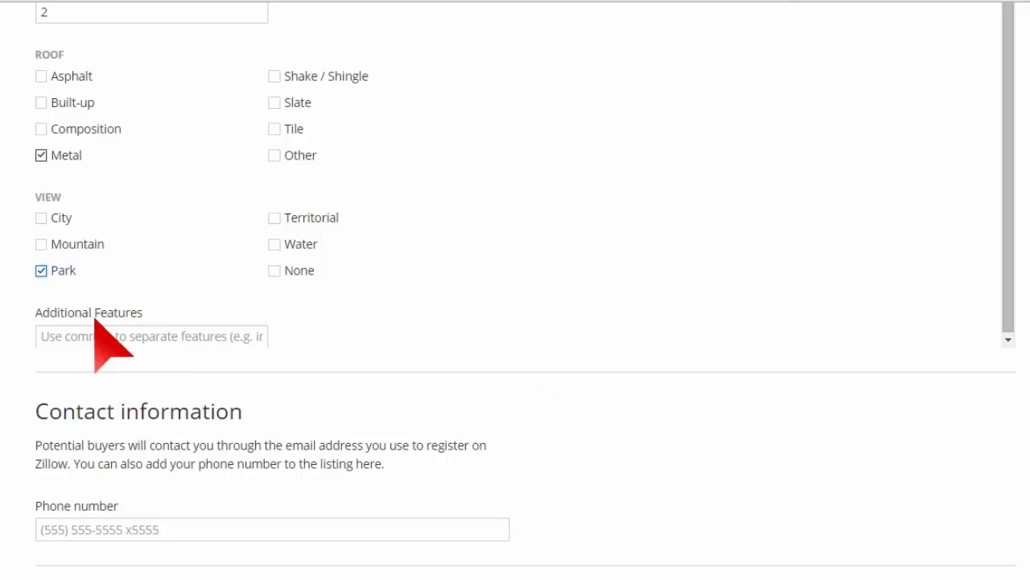
pyautogui.click(187, 338)
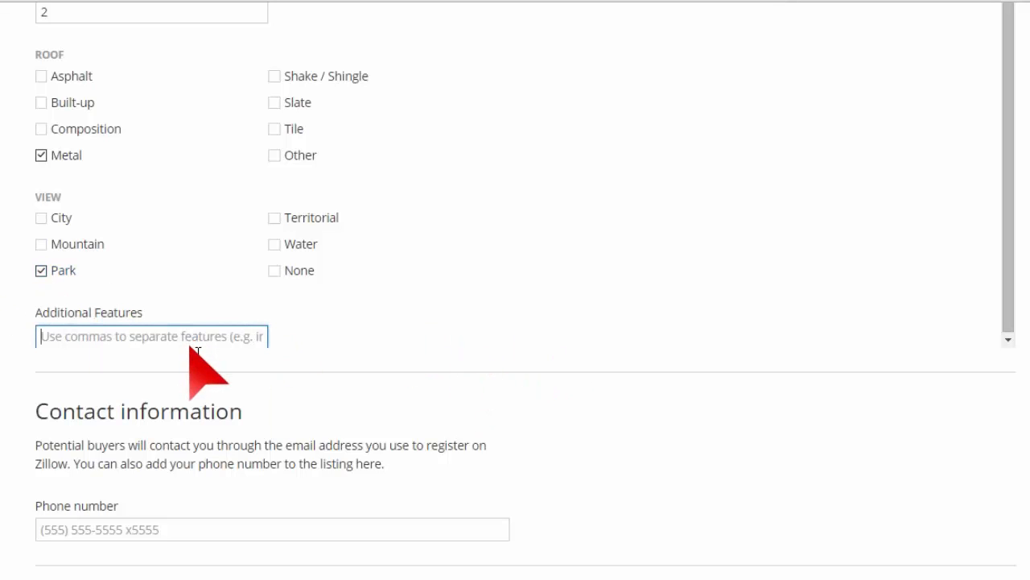
pyautogui.click(308, 374)
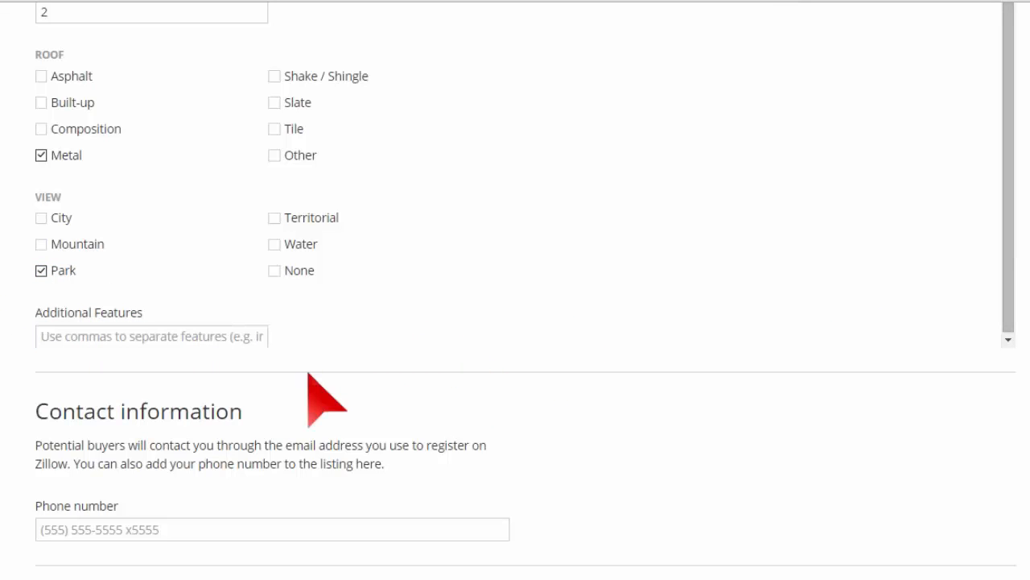
pyautogui.click(127, 333)
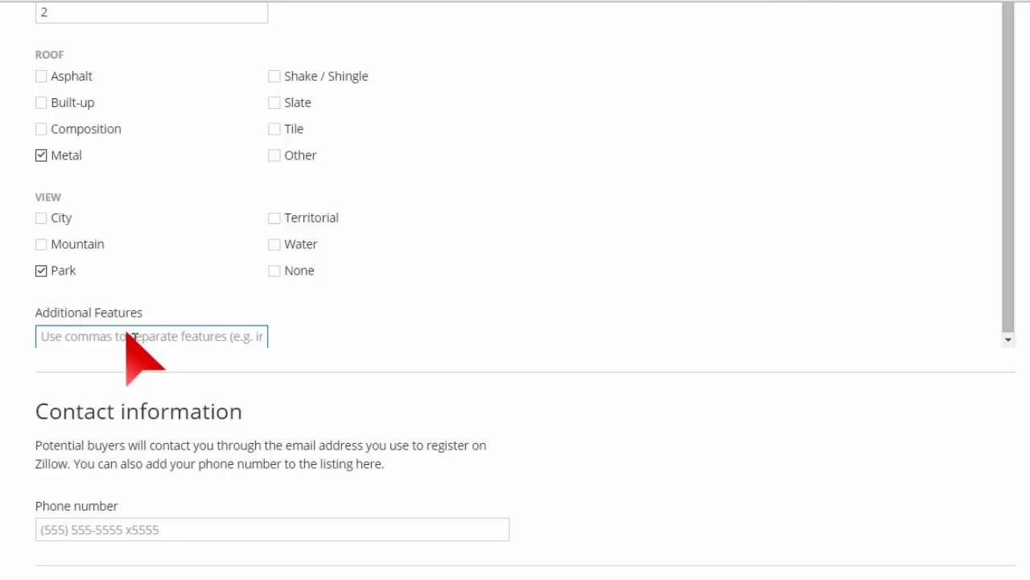
# Step: Enter the seller's contact phone number in the Phone number field
pyautogui.click(580, 276)
pyautogui.scroll(-3, 732, 409)
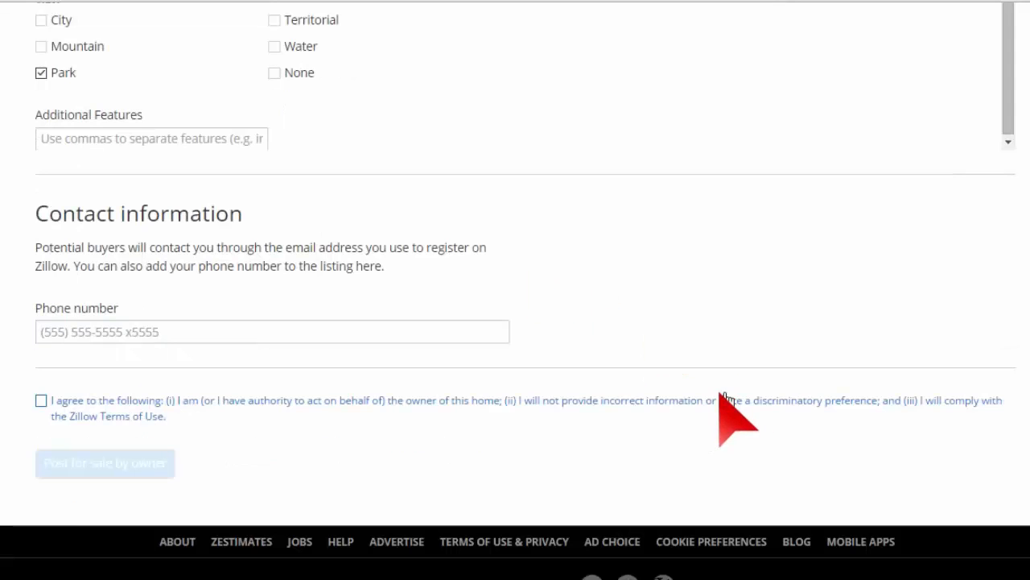
pyautogui.click(324, 338)
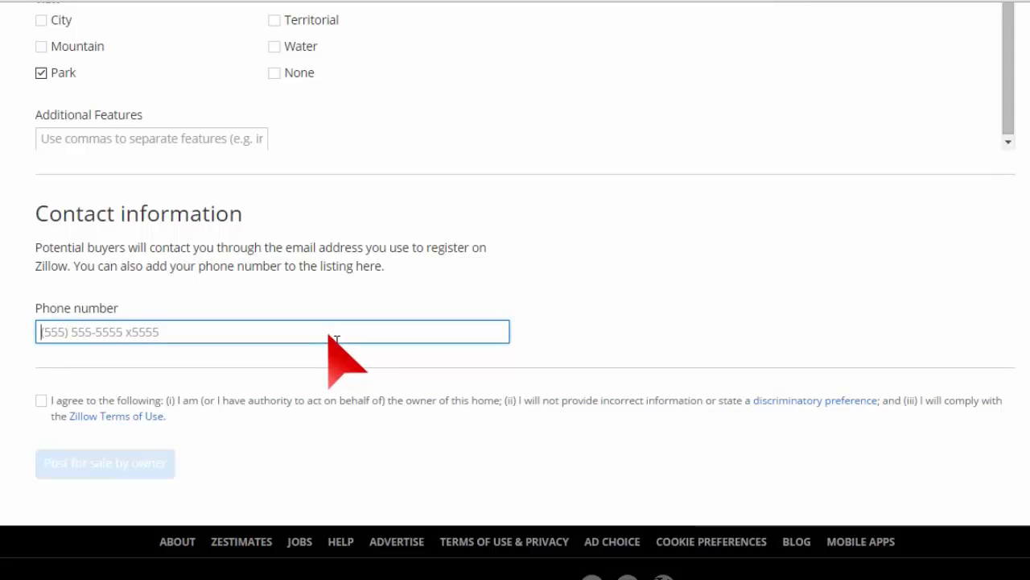
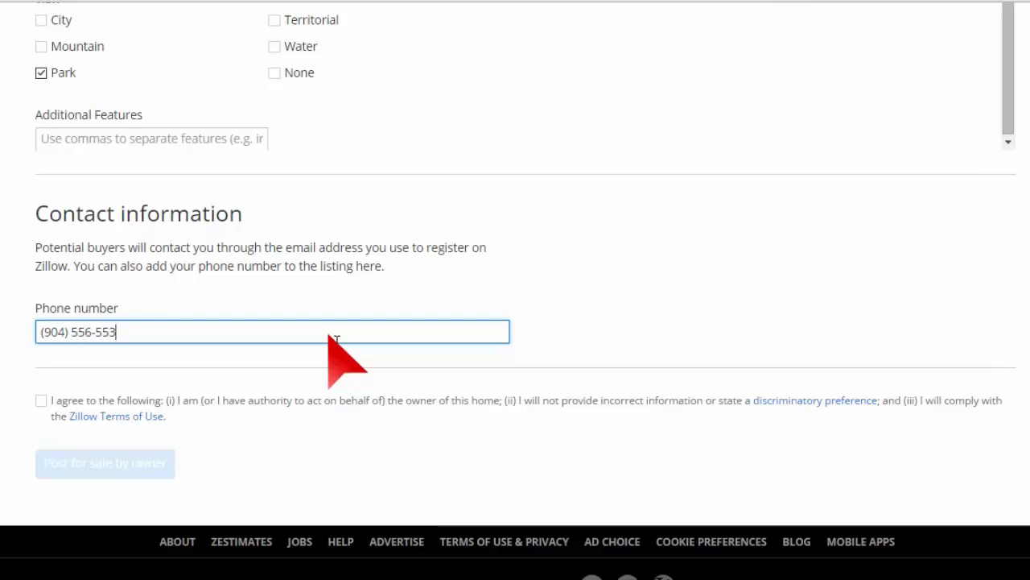
# Step: Accept the owner listing terms and submit with Post for sale by owner
pyautogui.click(41, 400)
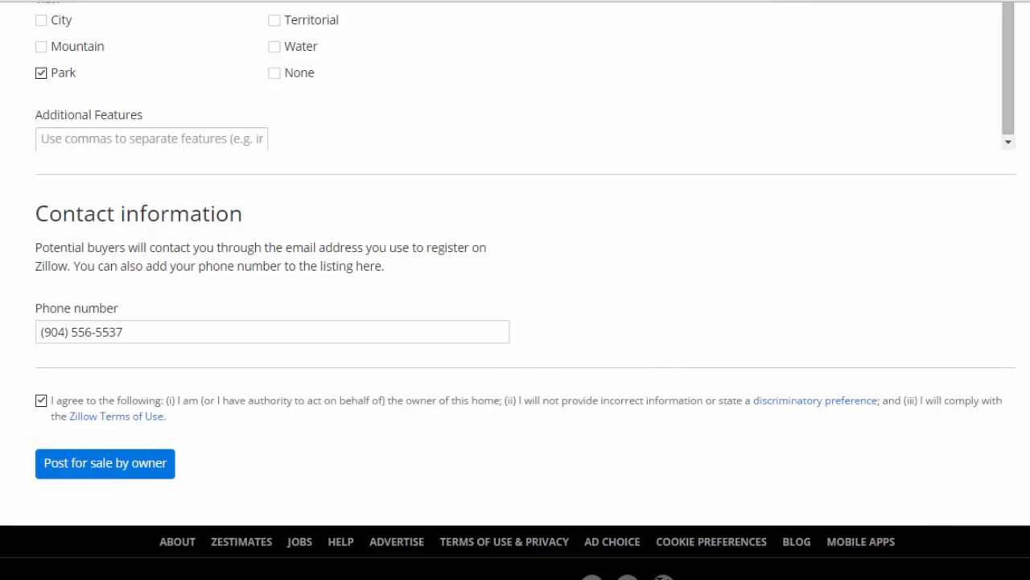
pyautogui.click(105, 463)
pyautogui.scroll(-5, 331, 463)
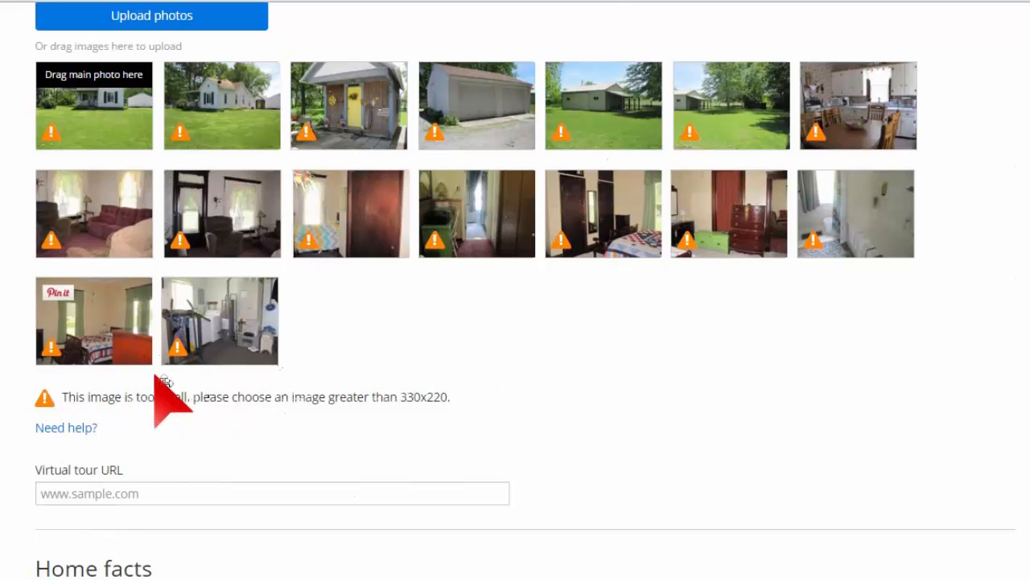
pyautogui.scroll(-1, 515, 290)
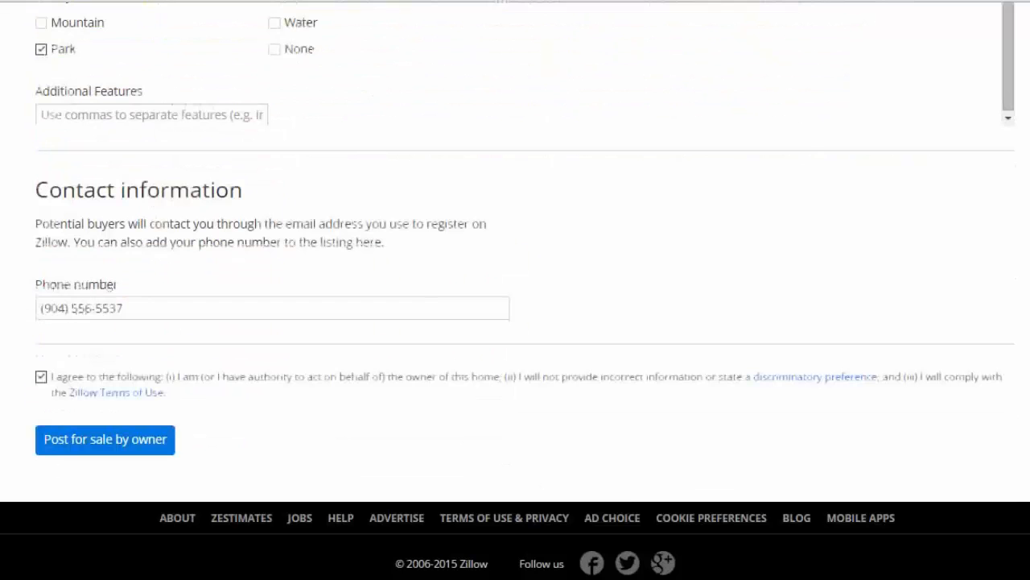
pyautogui.click(90, 442)
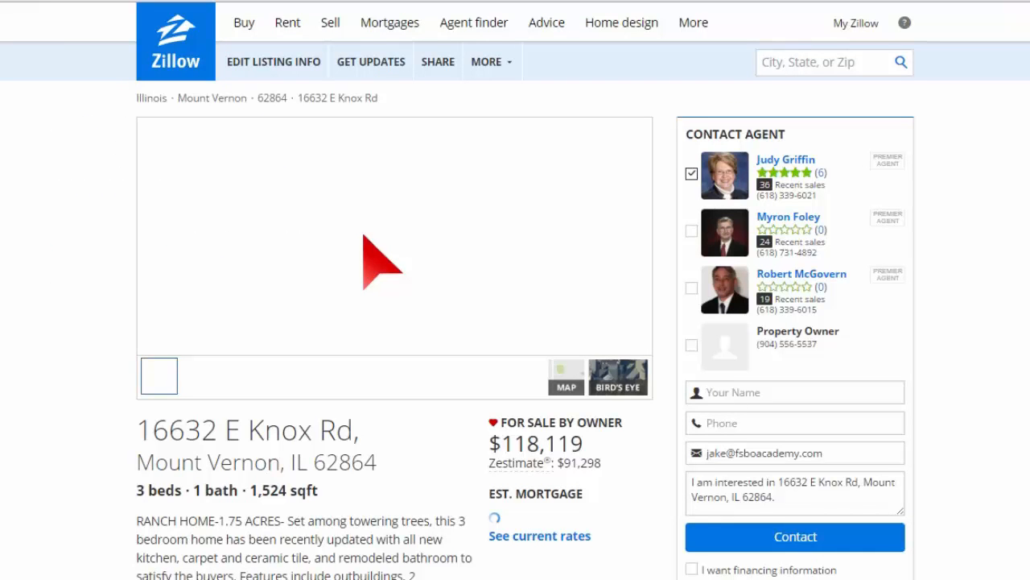
pyautogui.scroll(-9, 5, 282)
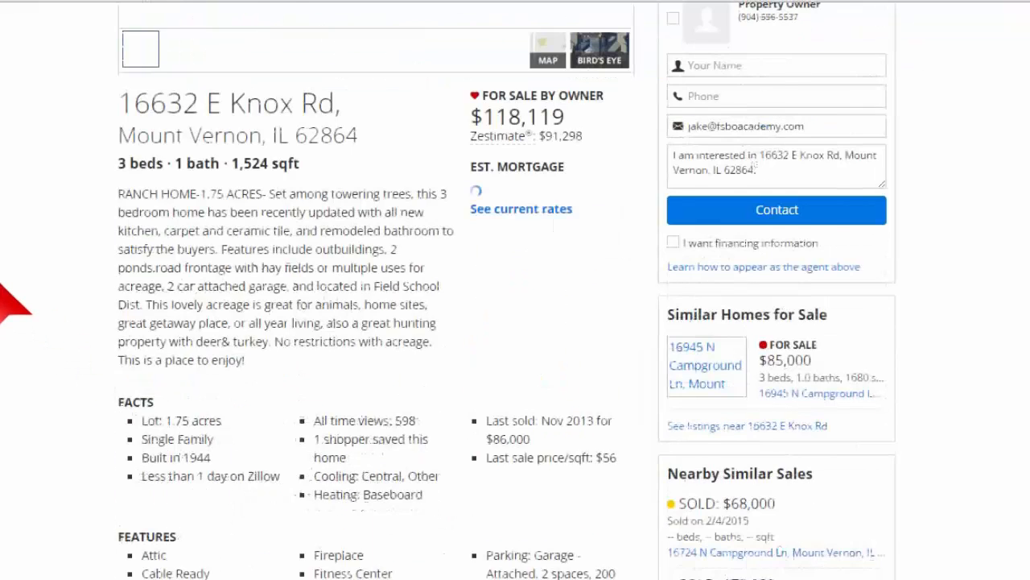
pyautogui.scroll(2, 518, 384)
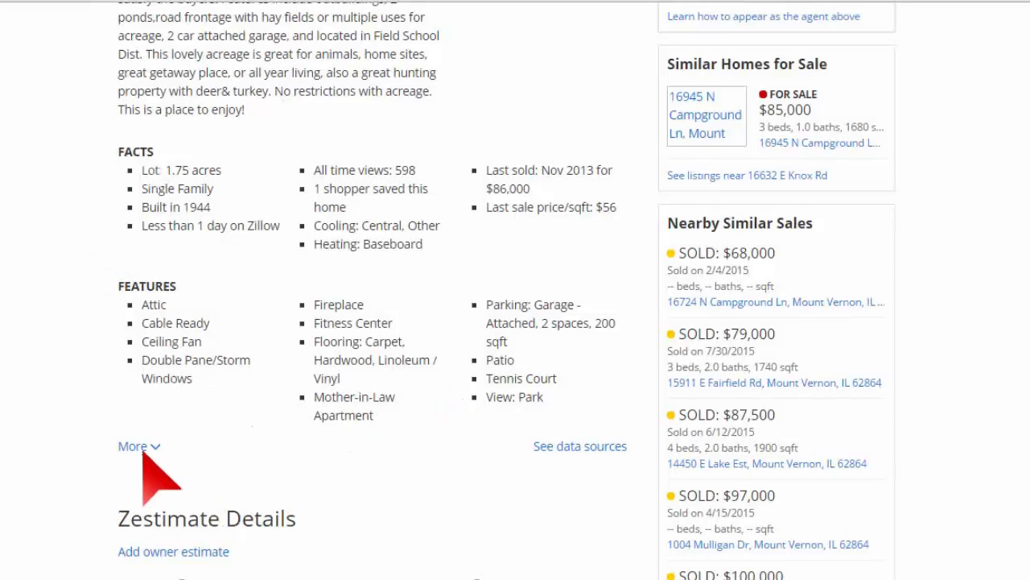
pyautogui.scroll(-2, 100, 445)
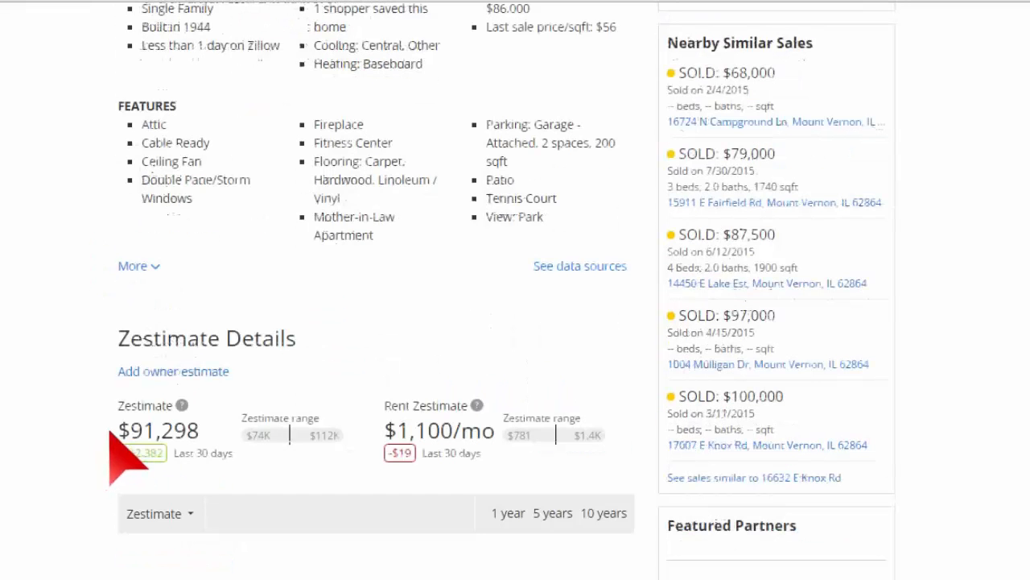
pyautogui.scroll(7, 364, 233)
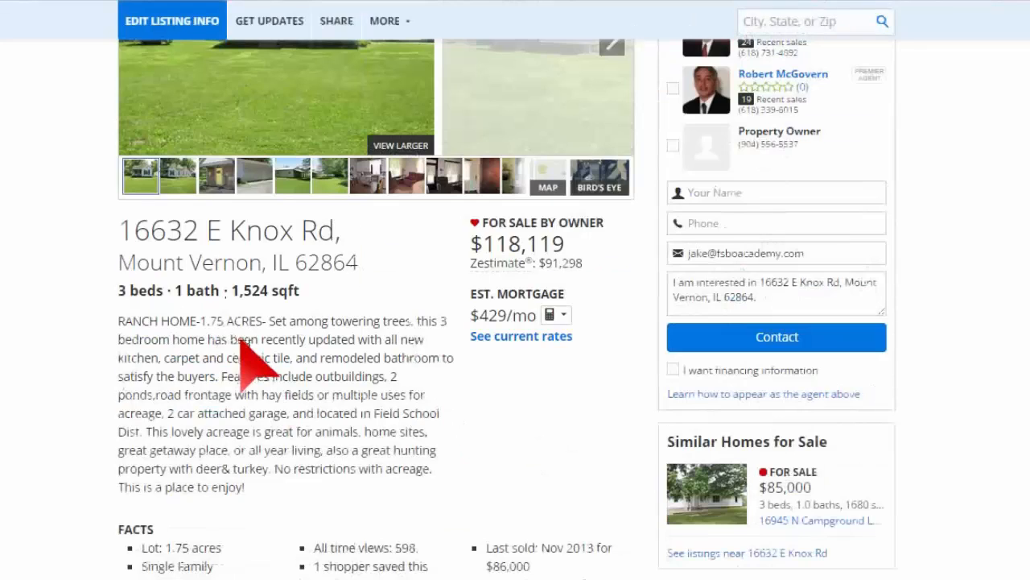
pyautogui.scroll(3, 257, 322)
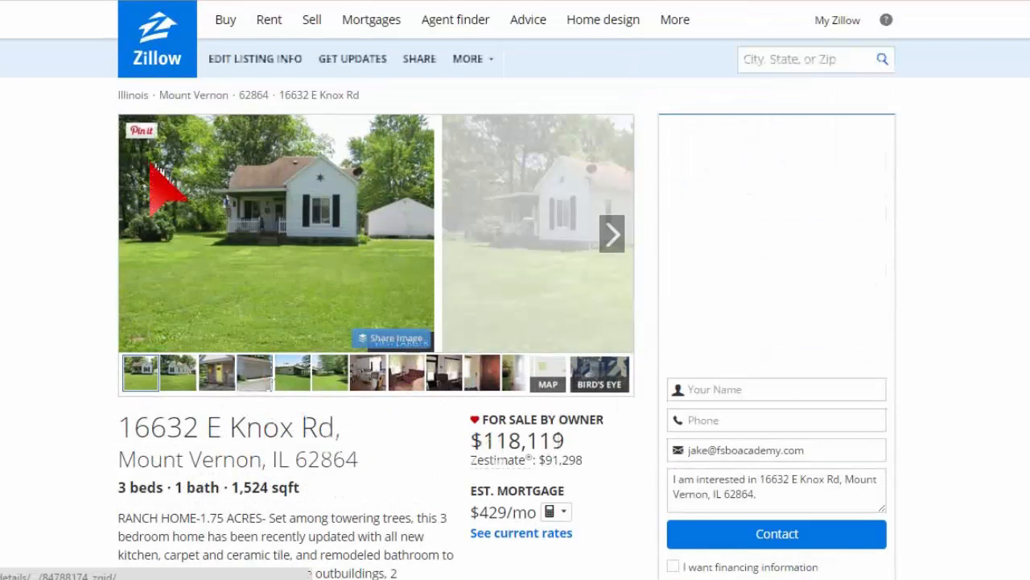
pyautogui.click(614, 235)
pyautogui.scroll(-2, 613, 236)
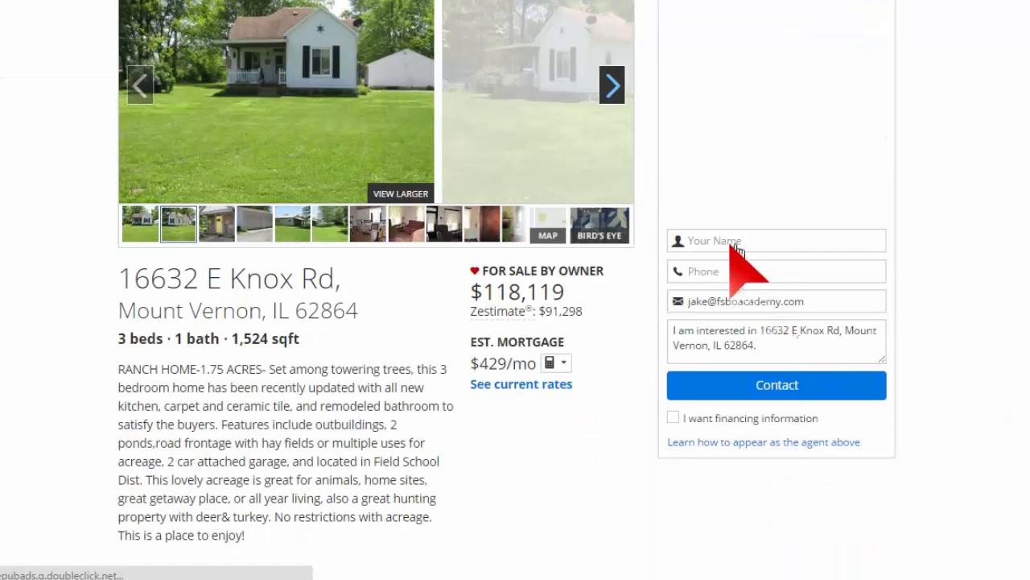
pyautogui.scroll(2, 886, 395)
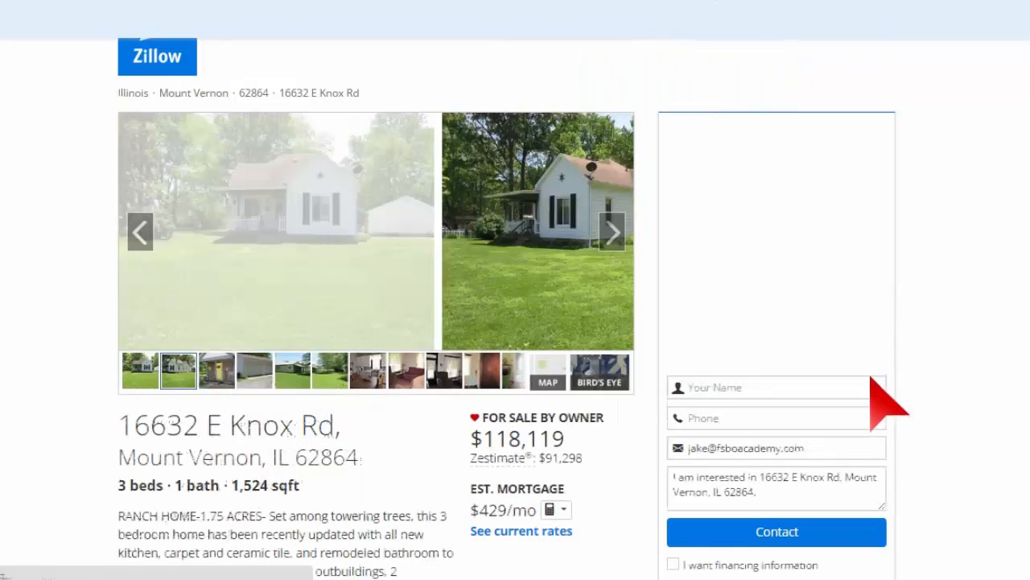